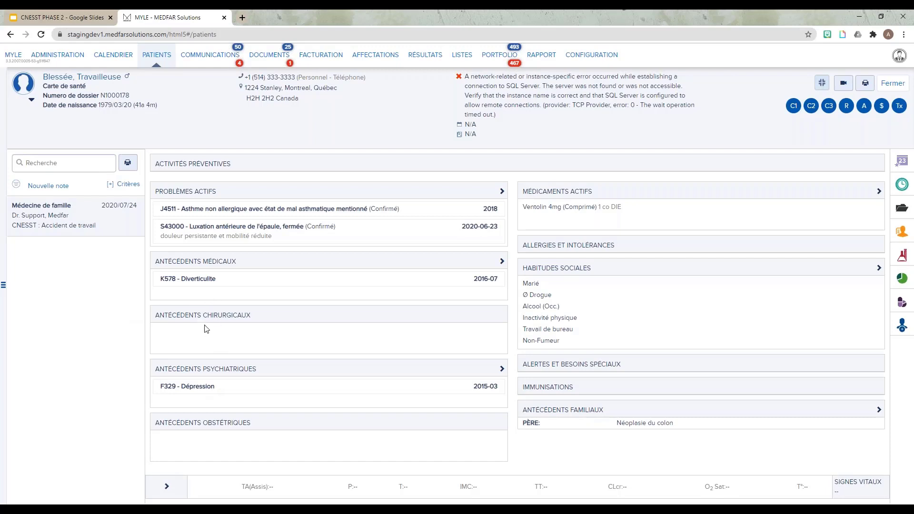
Start a new note for the patient and enter "Suivi CNESST" as the visit reason.
mouse_move(228, 280)
mouse_down()
mouse_move(242, 324)
mouse_move(246, 298)
mouse_move(265, 316)
mouse_move(228, 342)
mouse_move(227, 300)
mouse_move(227, 337)
mouse_move(266, 311)
mouse_move(233, 269)
mouse_up()
click(52, 187)
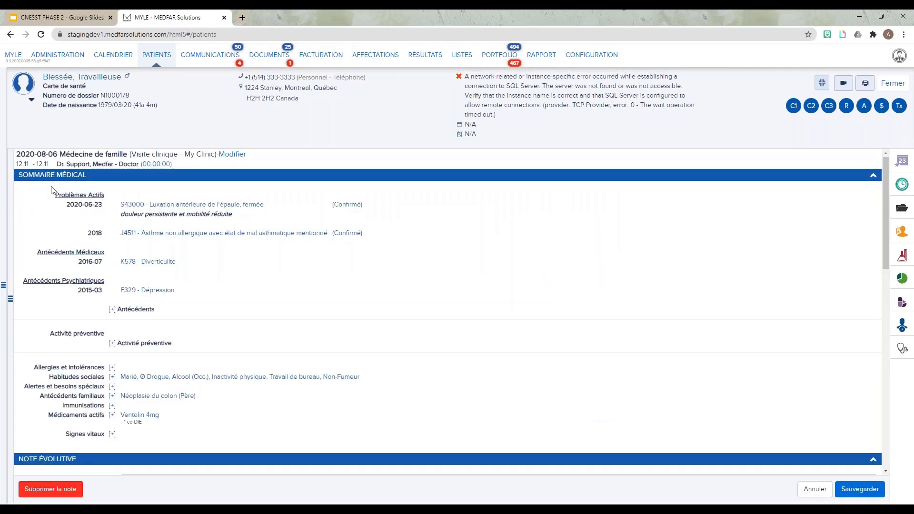
scroll(81, 235, down, 4)
click(167, 300)
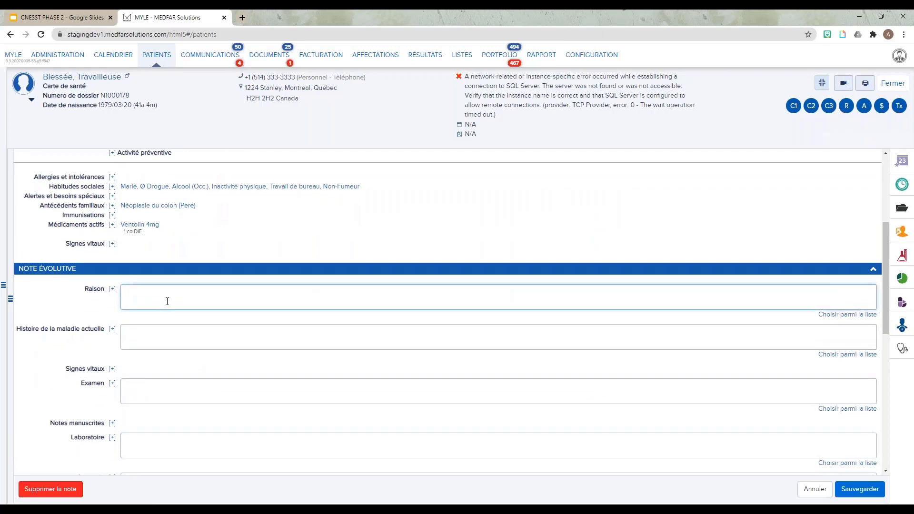
text(Suivi CNESST)
Create a new CNESST Rapport médical (09927 ou 09928) form, auto-completed from the previous Rapport médical.
scroll(167, 301, down, 2)
scroll(168, 301, down, 2)
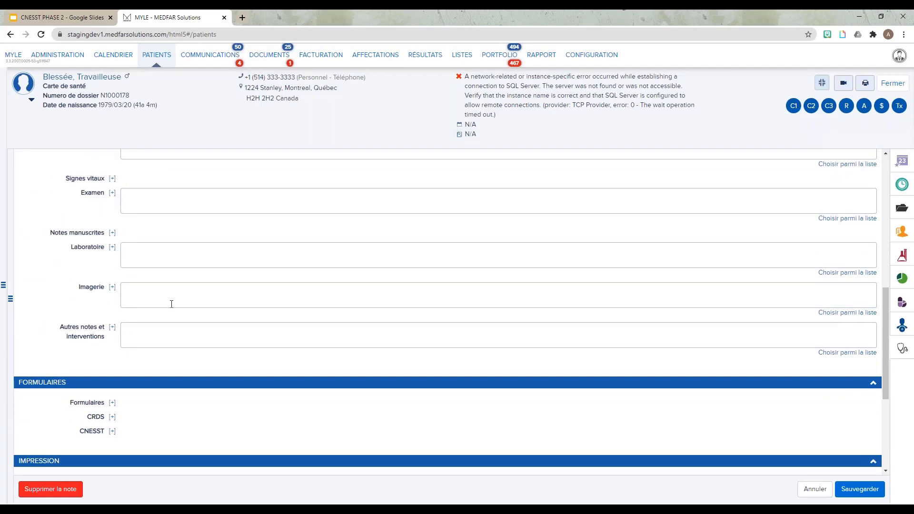
click(113, 432)
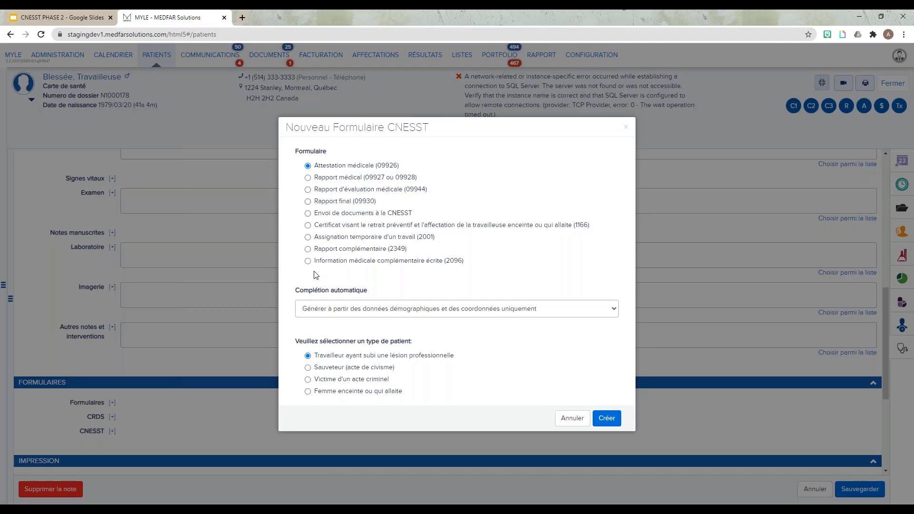
click(356, 183)
click(308, 313)
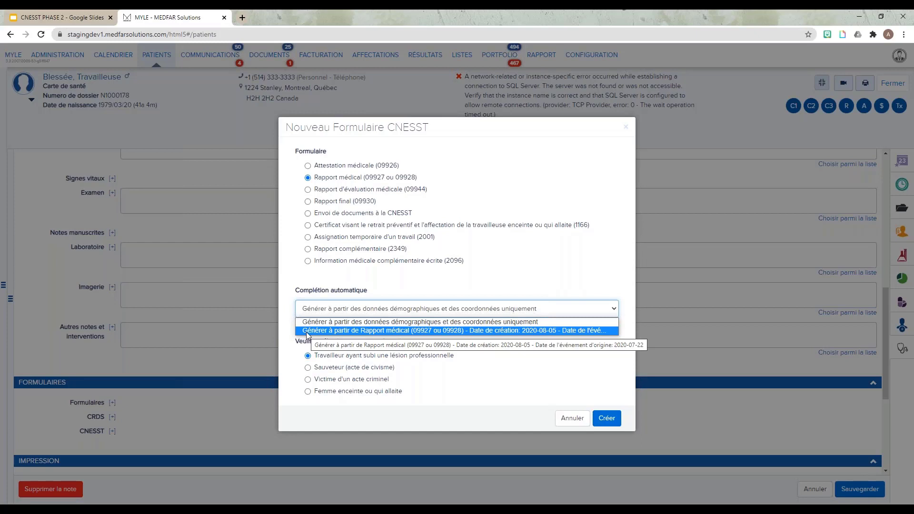
click(307, 332)
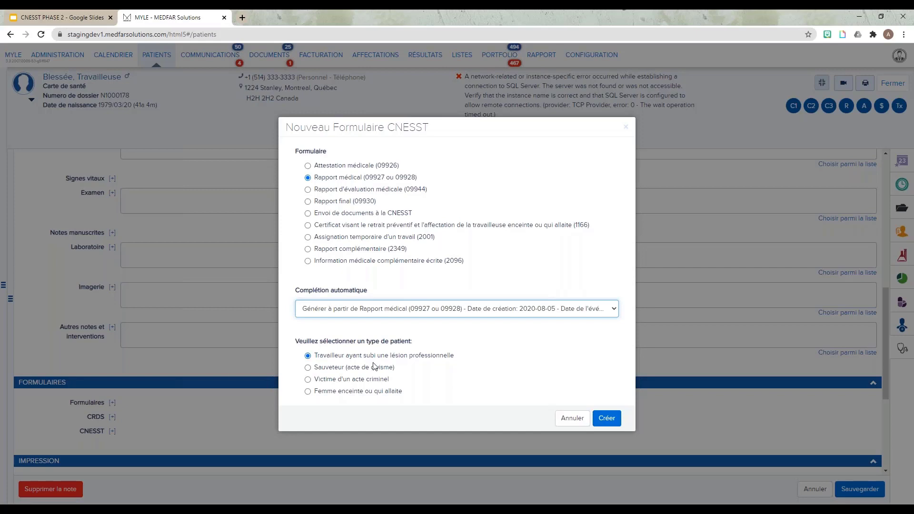
click(603, 422)
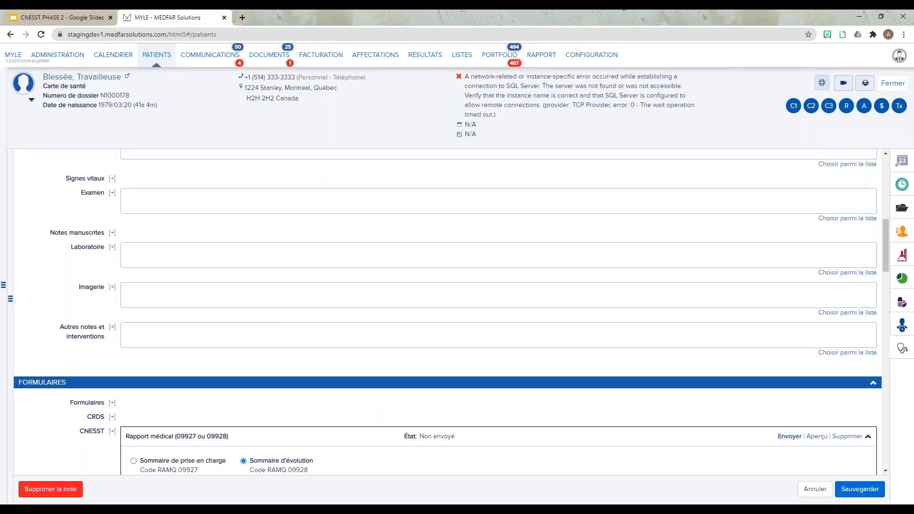
Enter "IRM Épaule gauche" as the exam prescribed since the last visit in the CNESST form.
scroll(408, 299, down, 4)
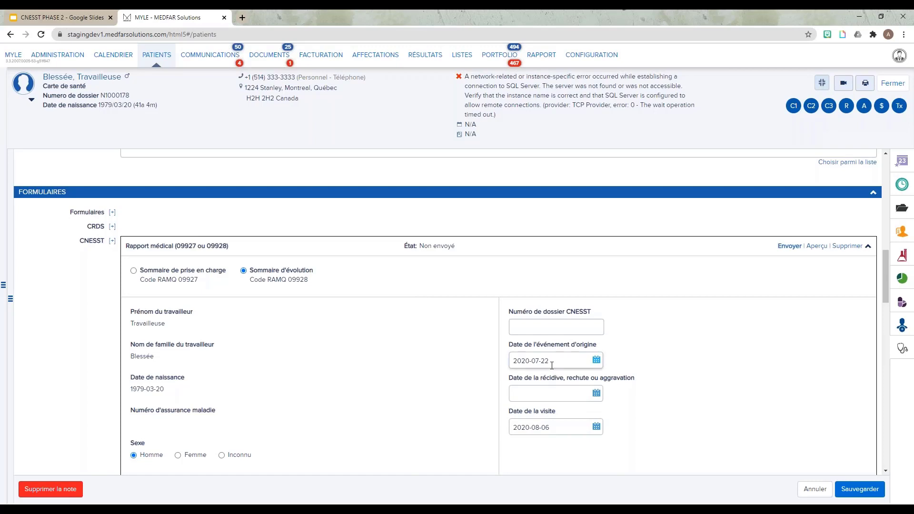
scroll(460, 373, down, 2)
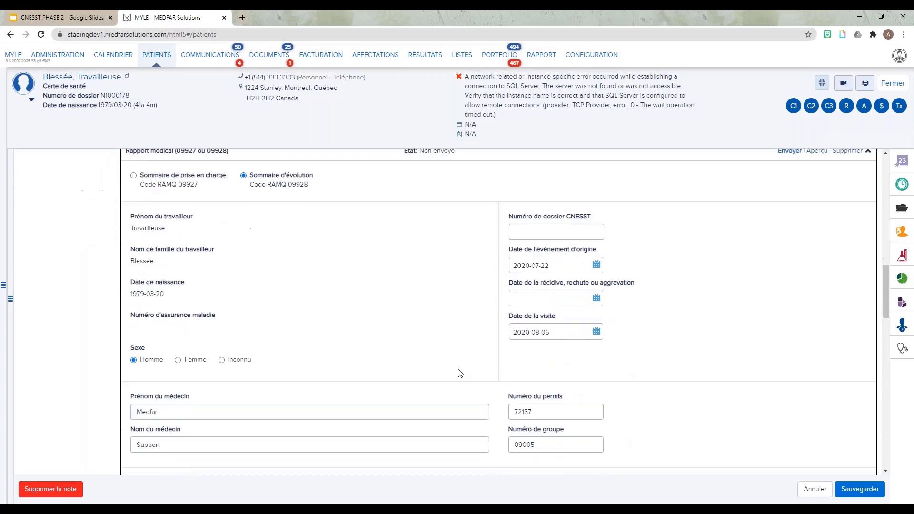
scroll(460, 373, down, 1)
scroll(460, 373, down, 2)
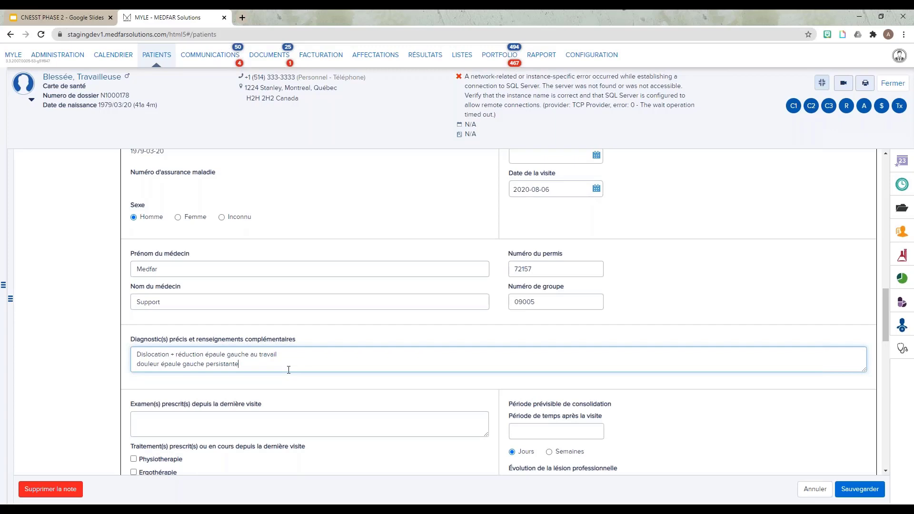
scroll(289, 370, down, 4)
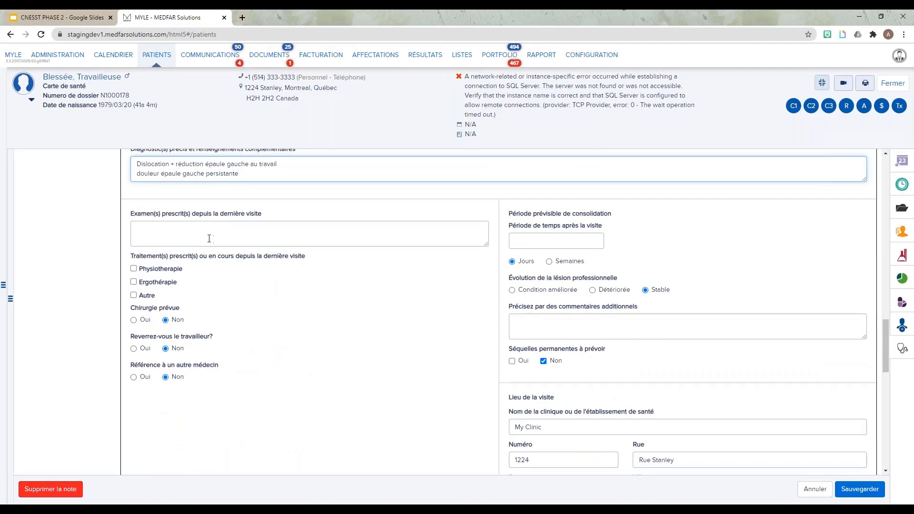
click(143, 232)
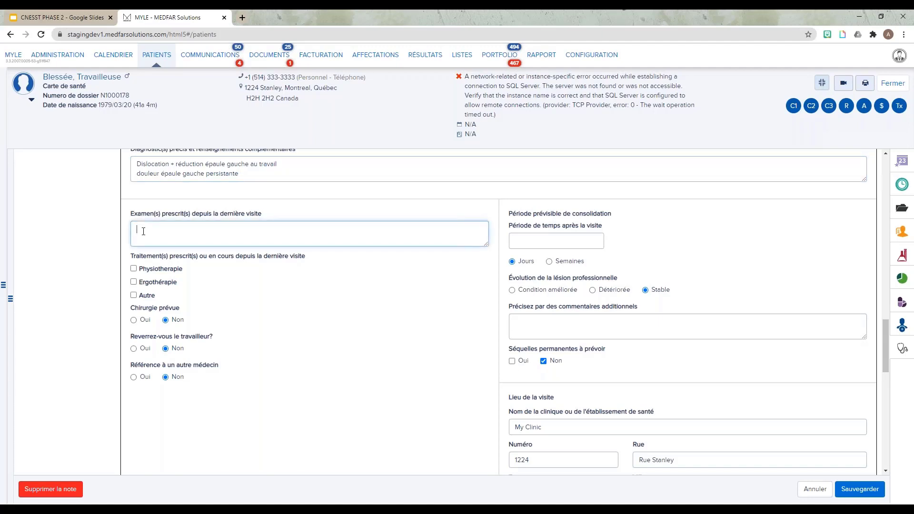
text(IRM Épaule gauche)
Create an exam request with reason "Dislocation ep G", description "IRM épaule G", and results expected in two weeks.
scroll(119, 252, down, 15)
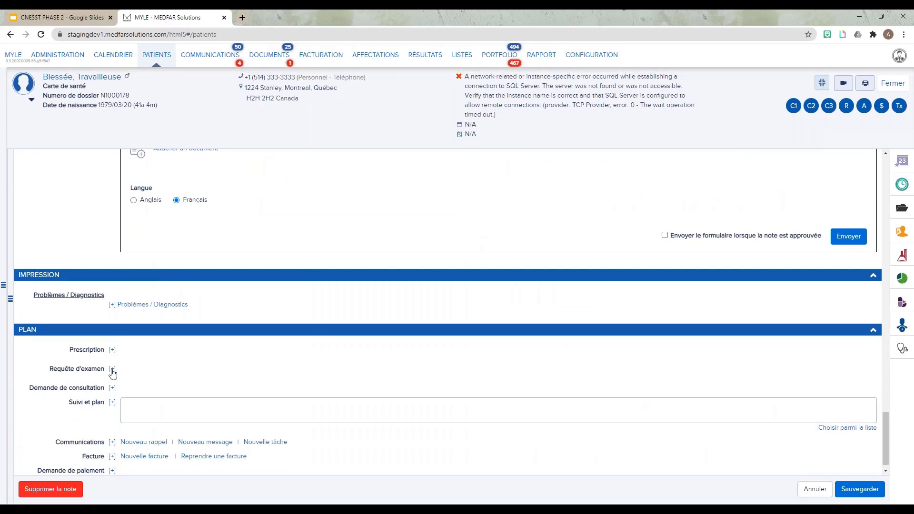
click(113, 370)
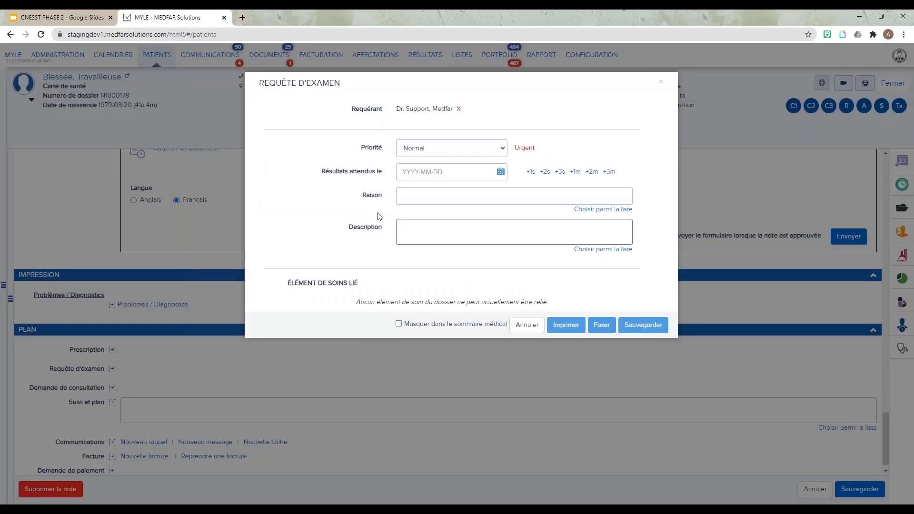
click(411, 199)
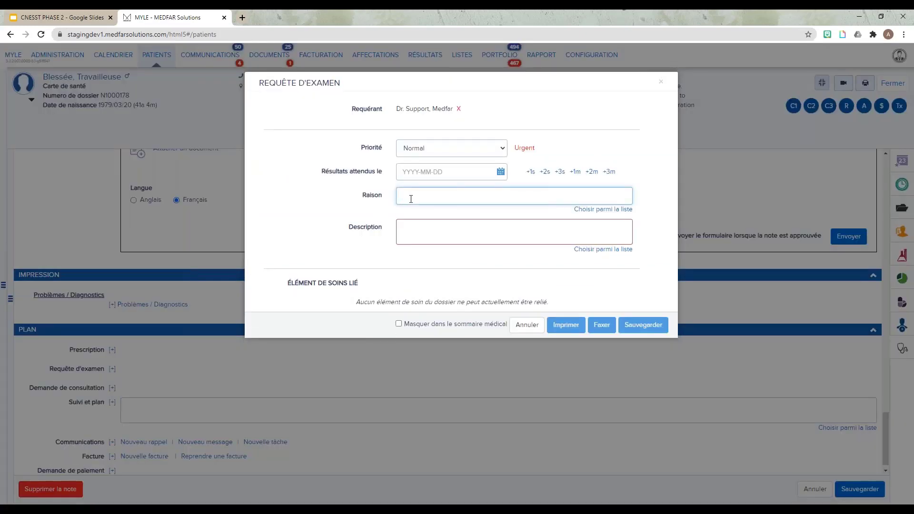
text(Dislocation ep G)
key(Tab)
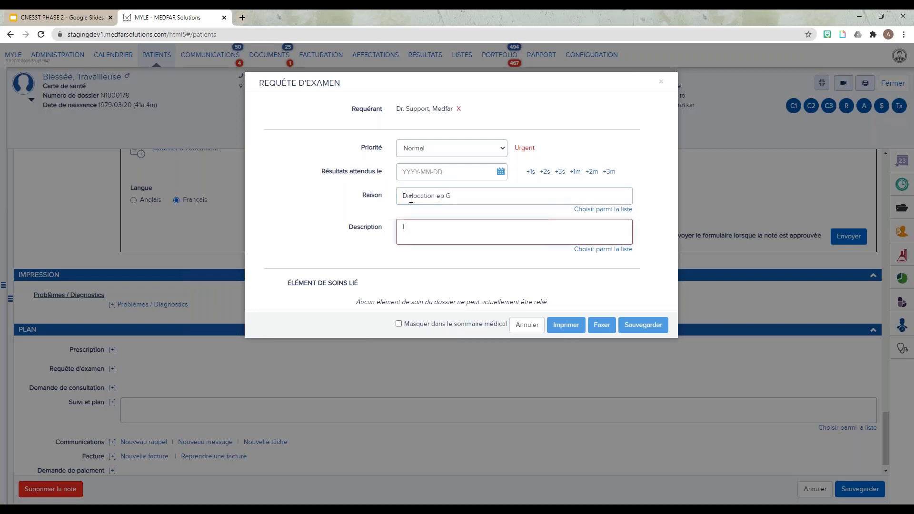
text(IRM épaule )
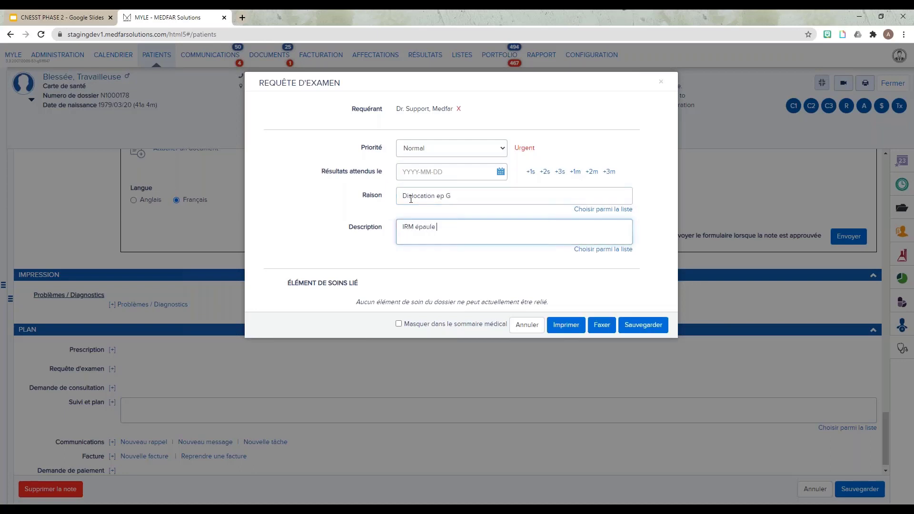
text(G)
click(545, 172)
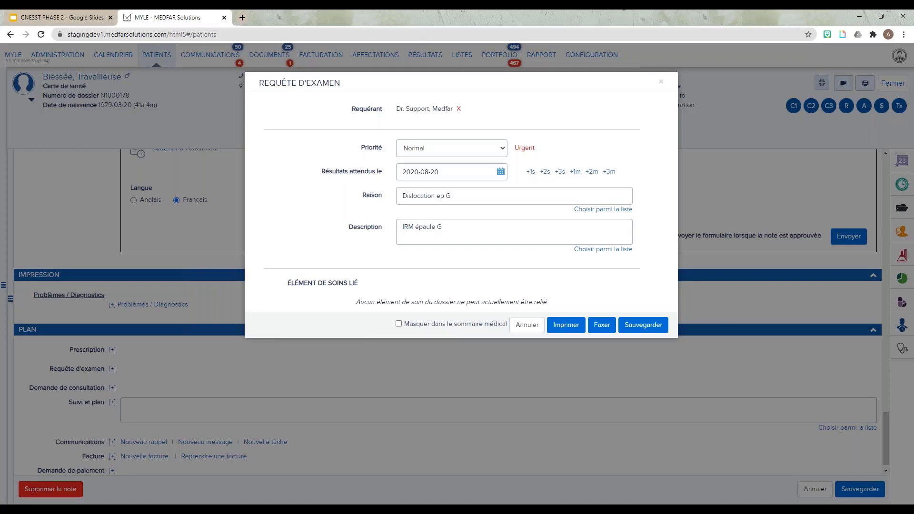
Print the exam request, entering the signature password, then cancel the browser print dialog.
click(566, 325)
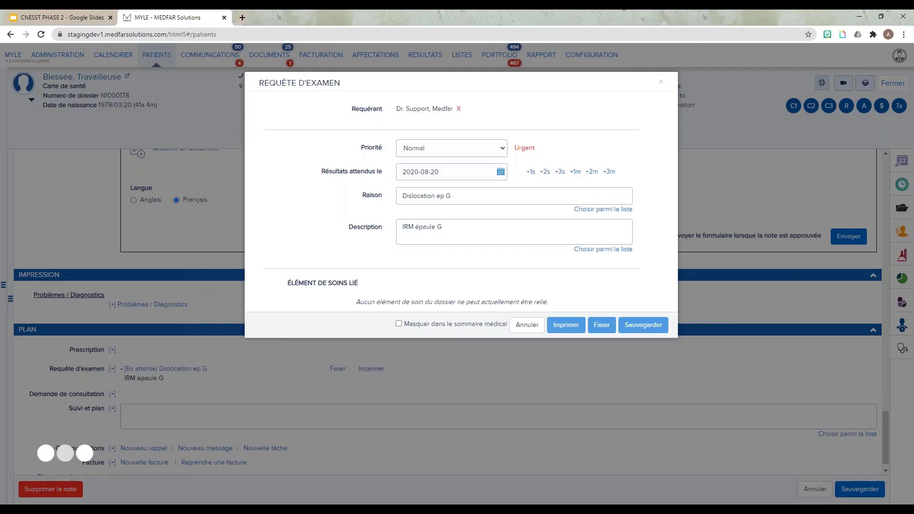
text(****)
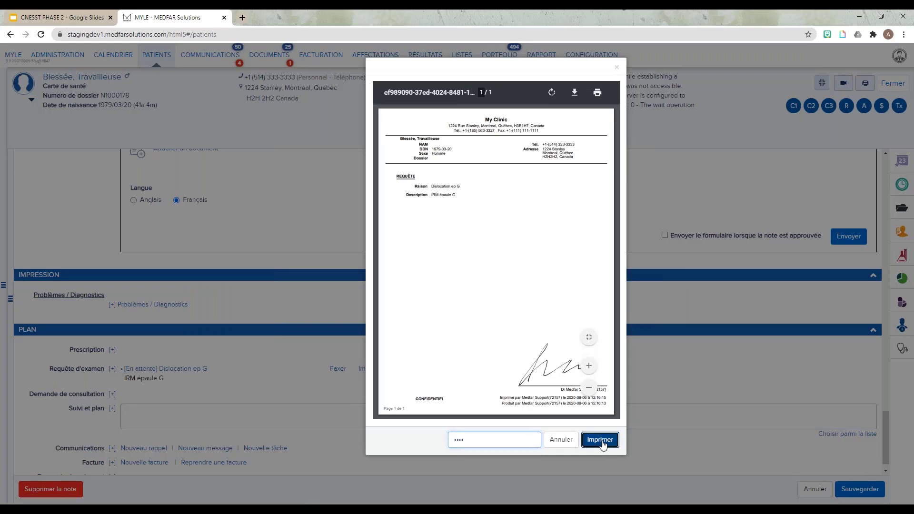
click(600, 441)
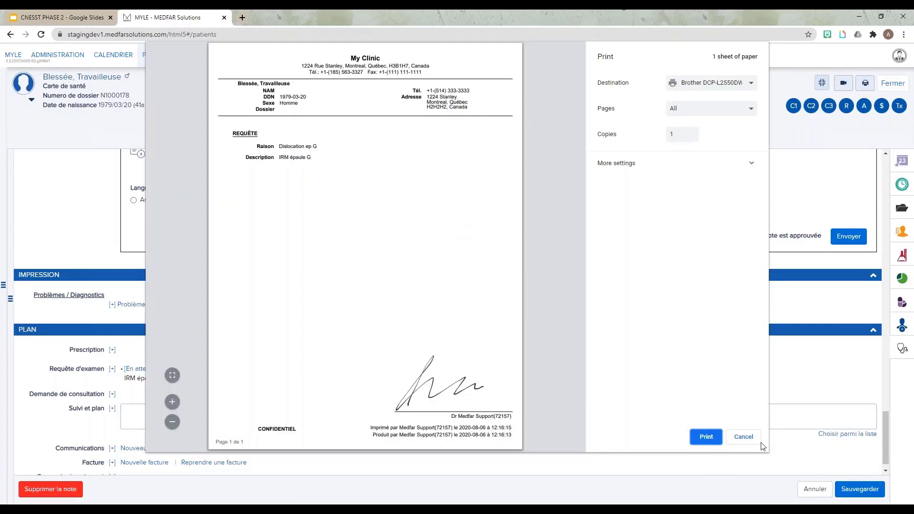
click(751, 437)
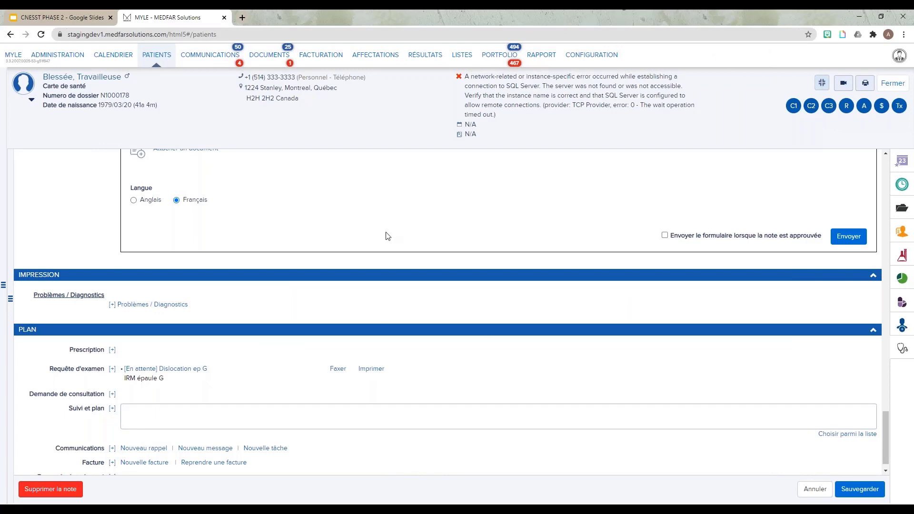
Check Physiothérapie as a treatment prescribed since the last visit.
scroll(272, 318, up, 12)
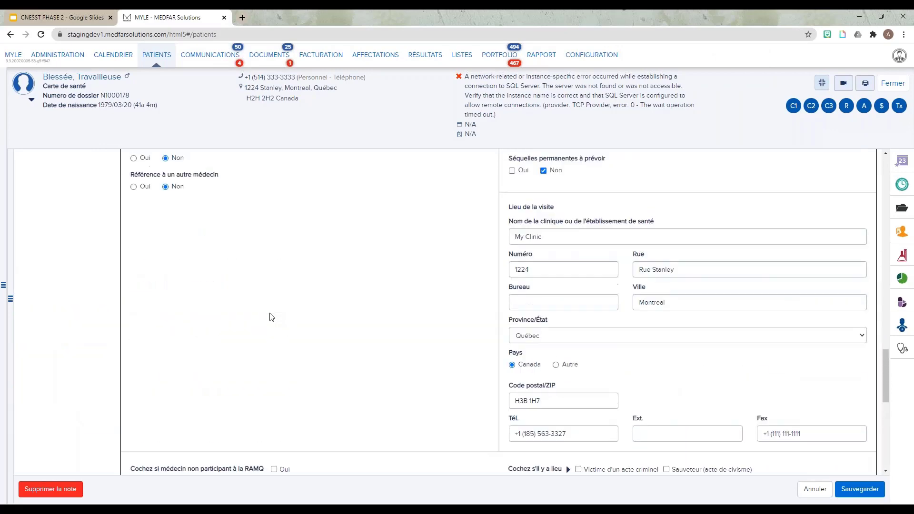
scroll(272, 318, up, 1)
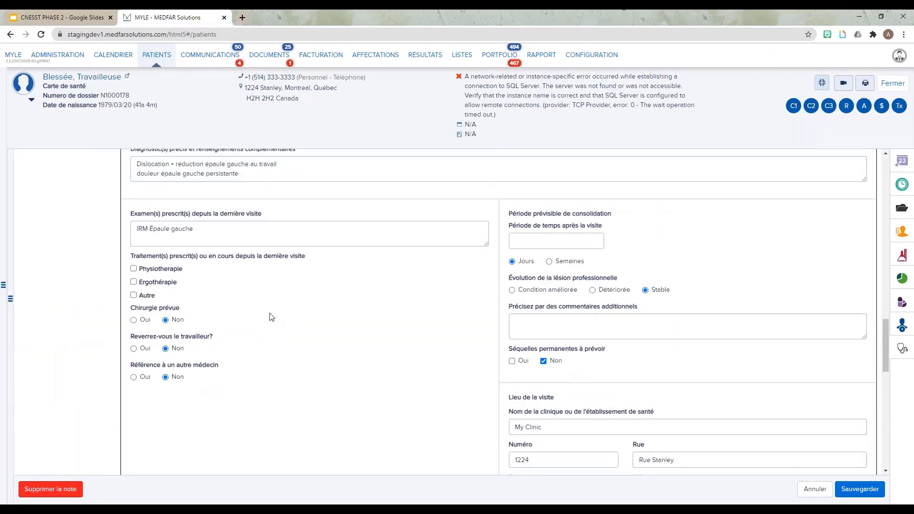
scroll(272, 317, up, 3)
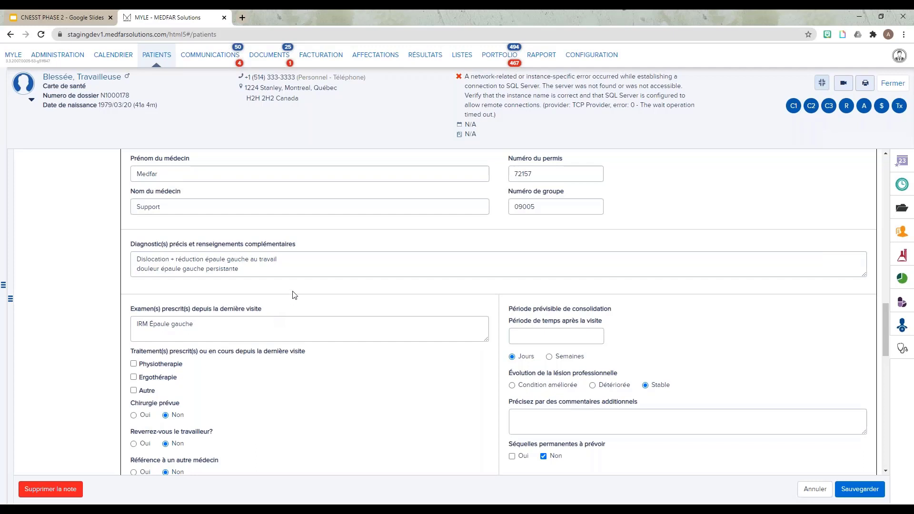
scroll(363, 252, down, 1)
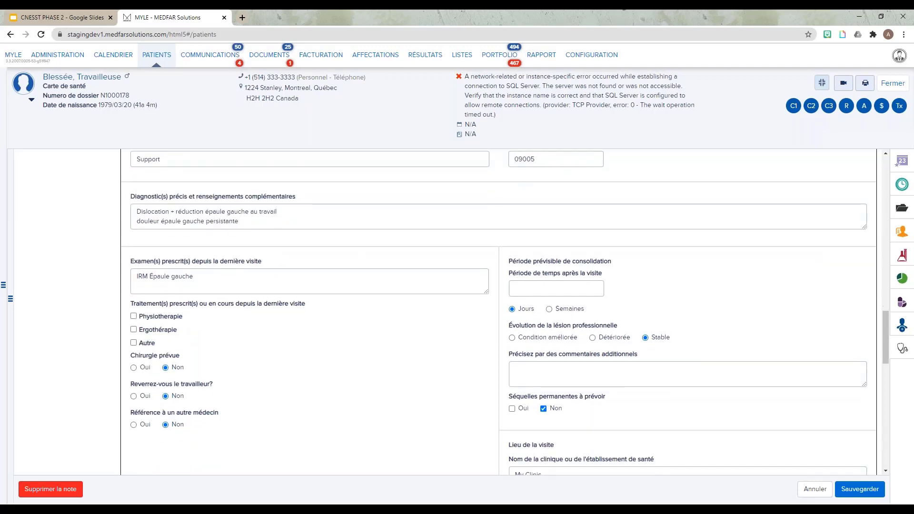
click(152, 323)
Set the foreseeable consolidation period to 4 weeks.
click(564, 290)
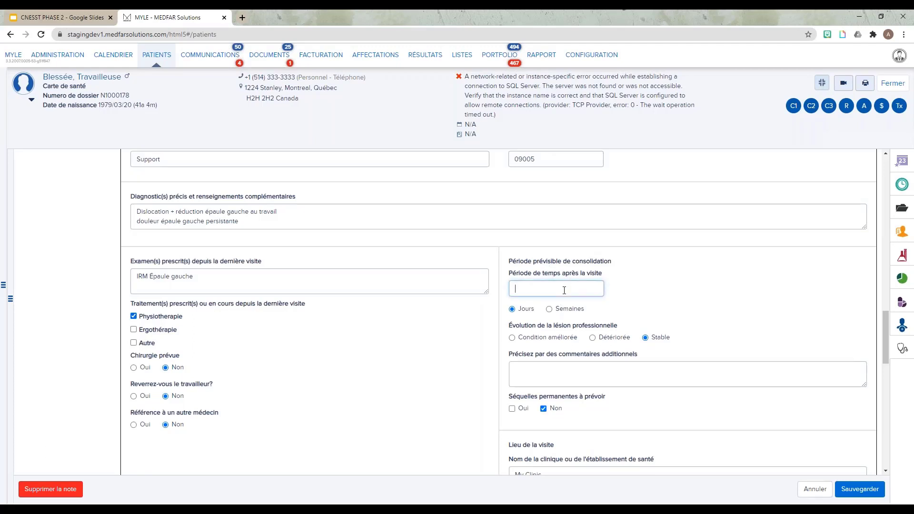
text(4)
click(563, 309)
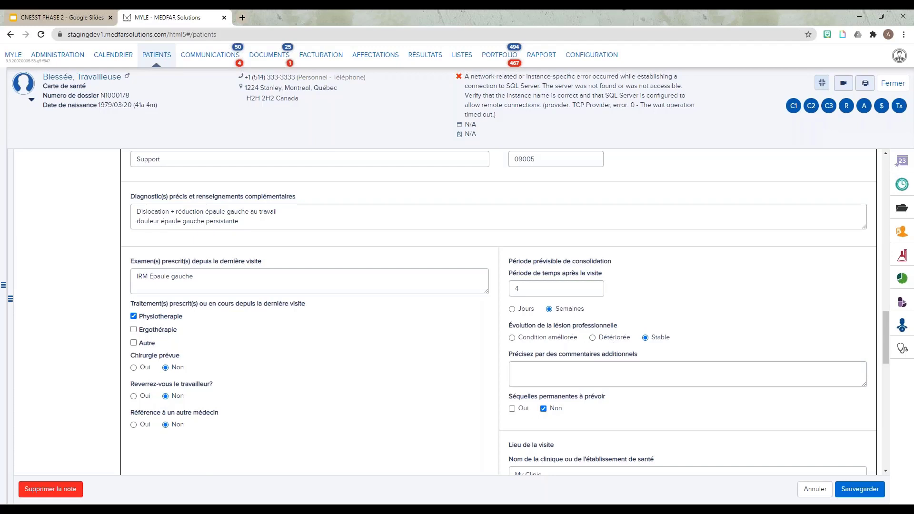
Indicate the worker will be seen again and set the planned date to 2020-08-20.
click(133, 397)
click(218, 429)
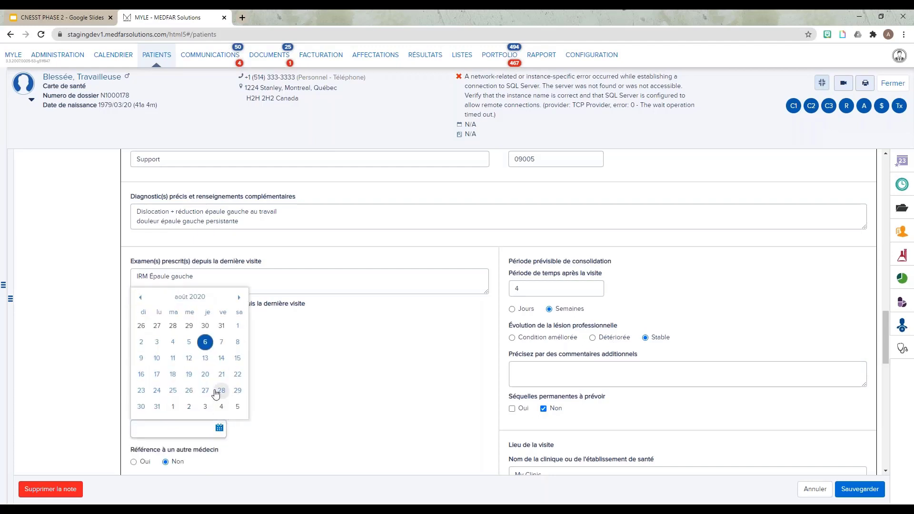
click(207, 376)
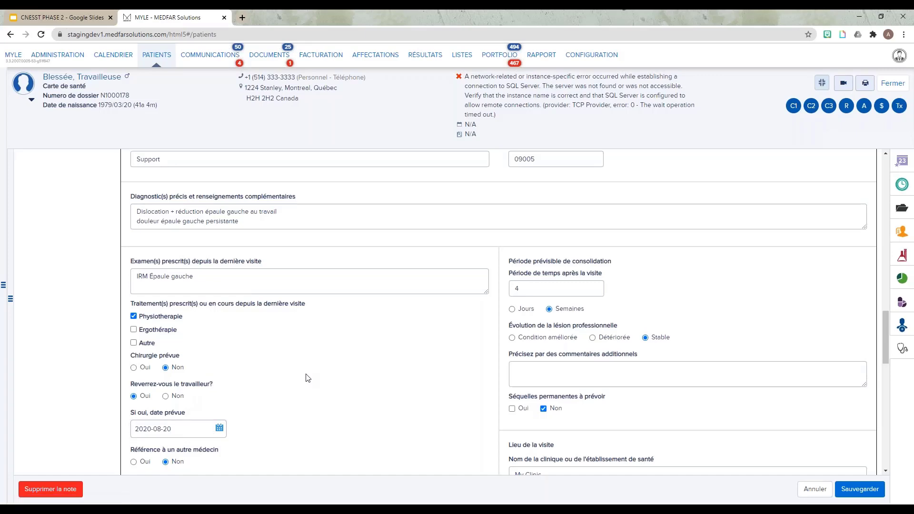
Send the CNESST medical report form immediately.
scroll(308, 378, down, 10)
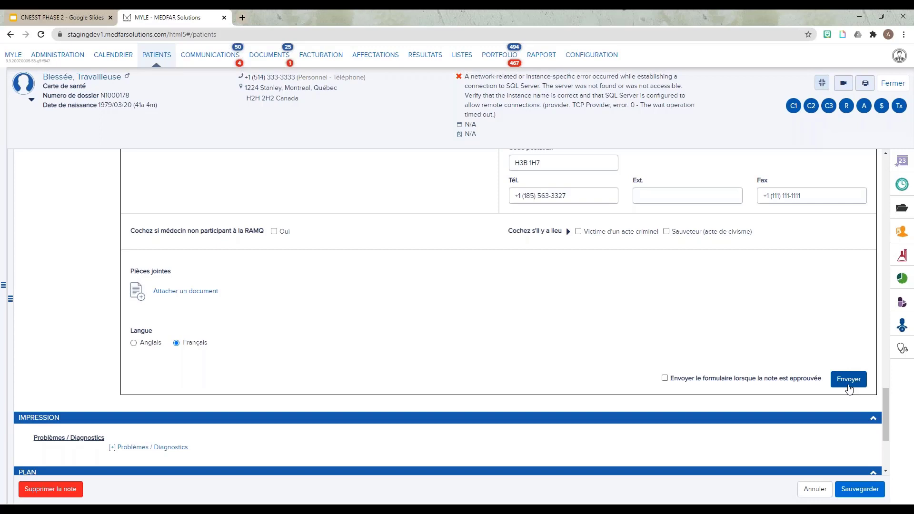
click(665, 379)
click(664, 379)
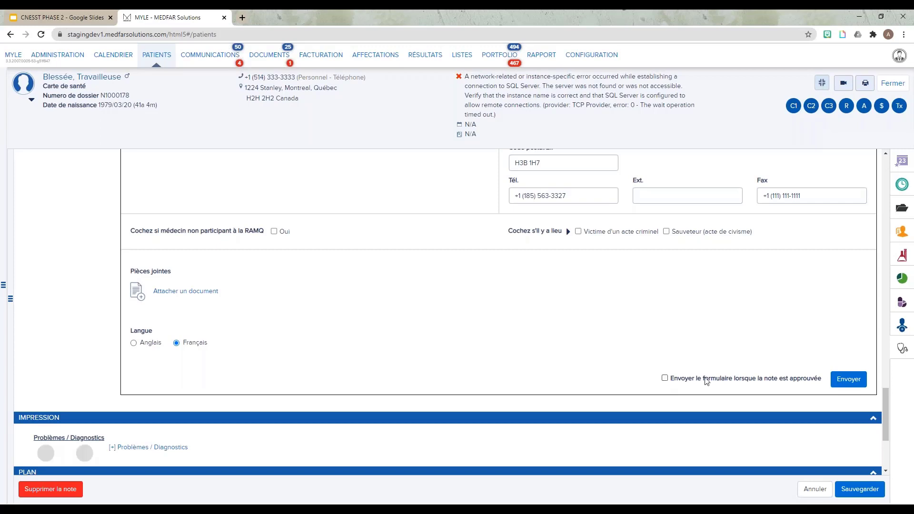
click(846, 384)
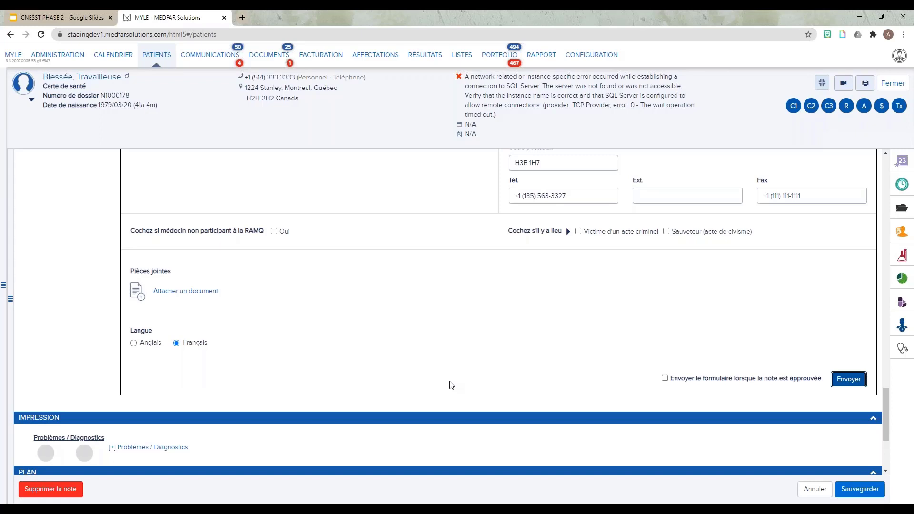
Save the visit note.
scroll(332, 413, up, 6)
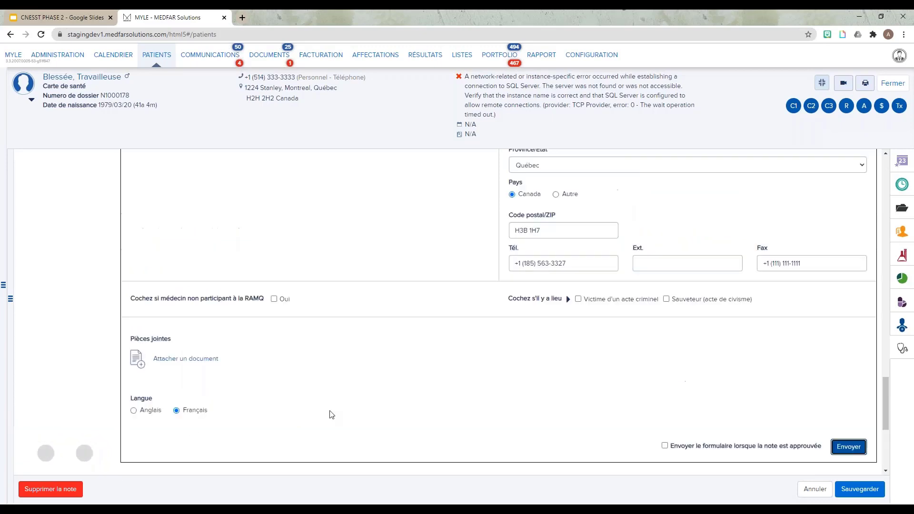
scroll(336, 406, down, 10)
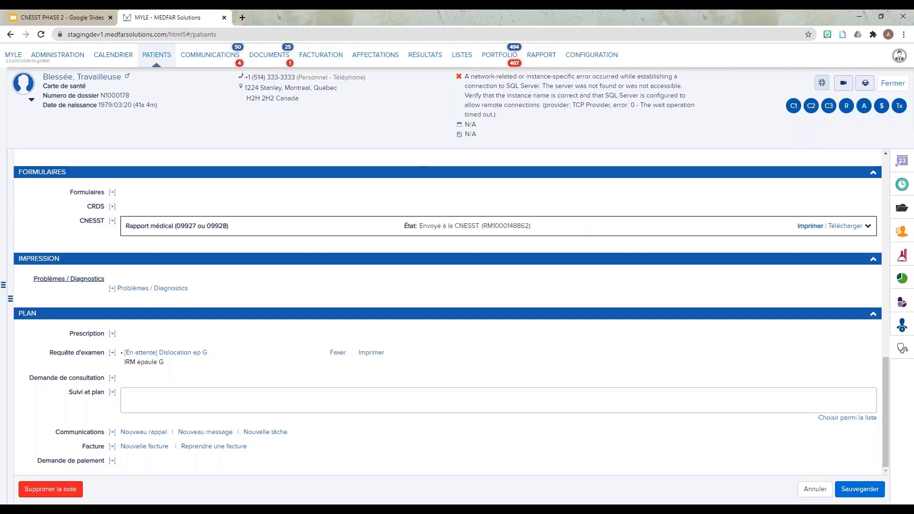
click(860, 489)
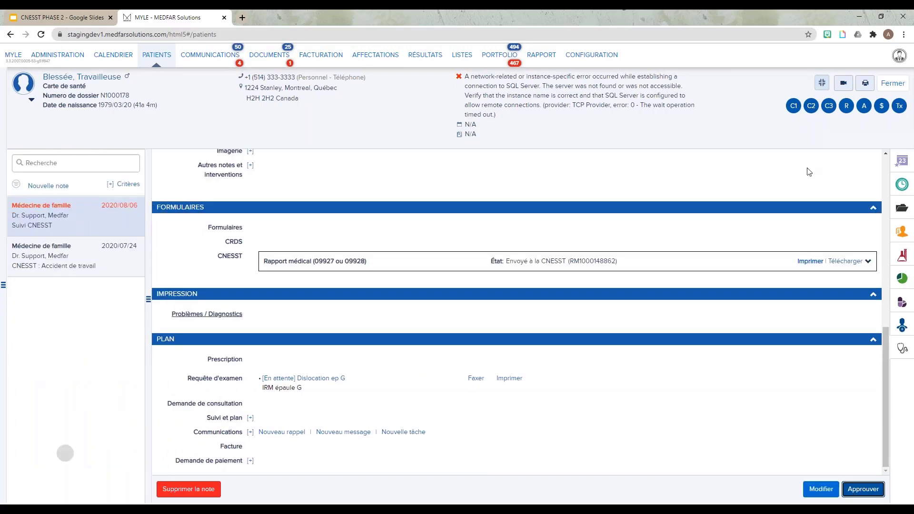
Close the current patient's file, open the pregnant worker patient's record and start a new visit note.
click(895, 84)
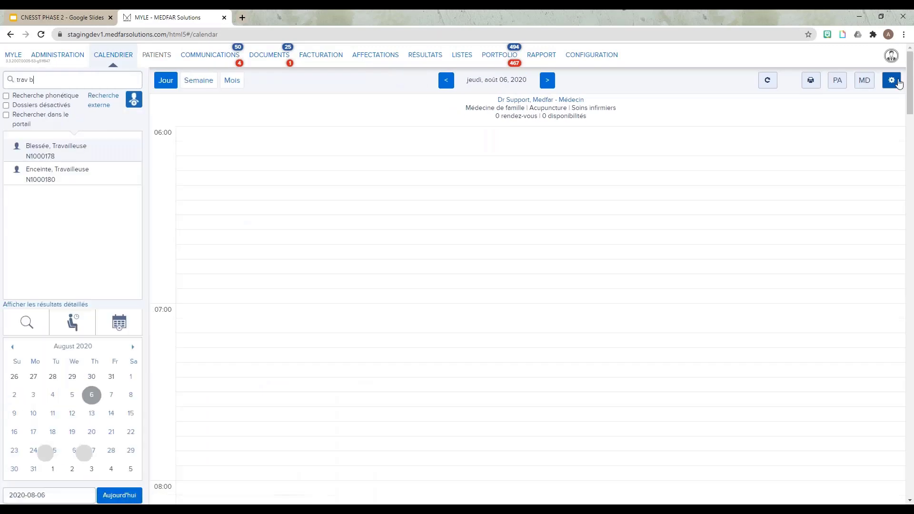
click(51, 180)
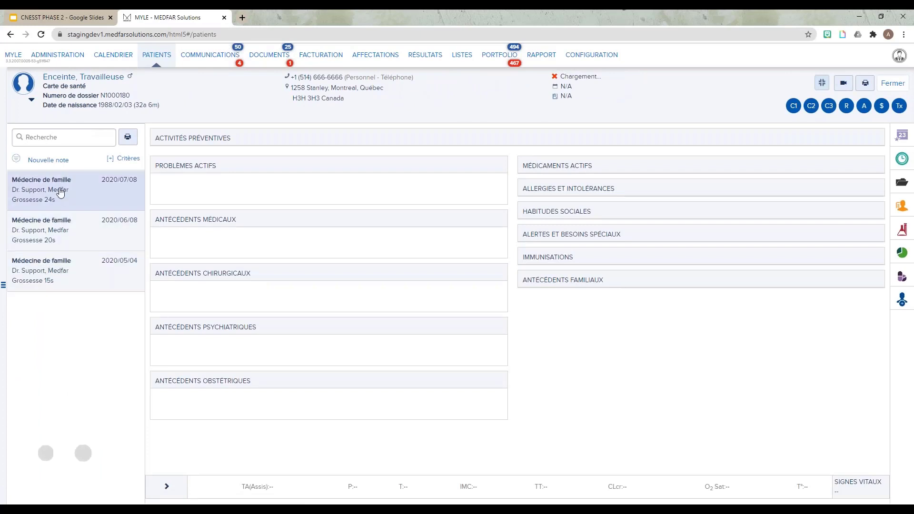
click(53, 162)
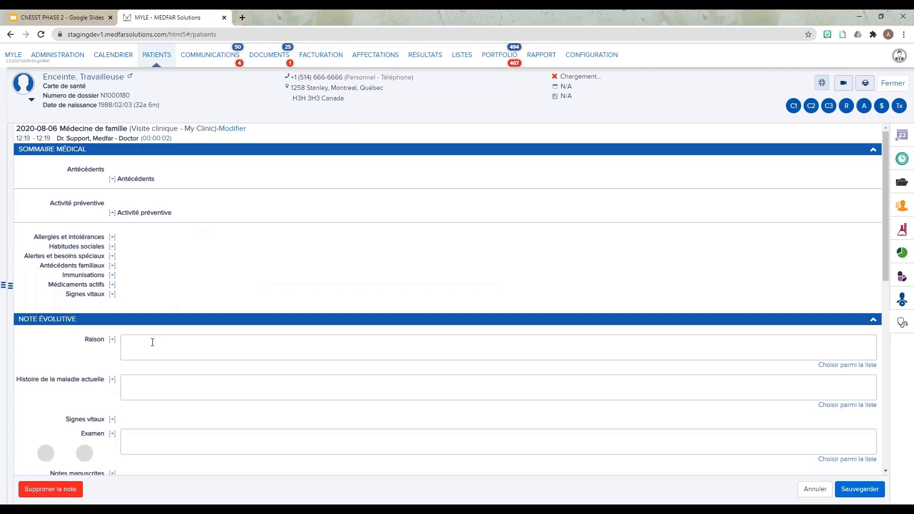
Enter the visit reason as "Grosse 28s Retrait préventif".
click(153, 342)
text(Gr)
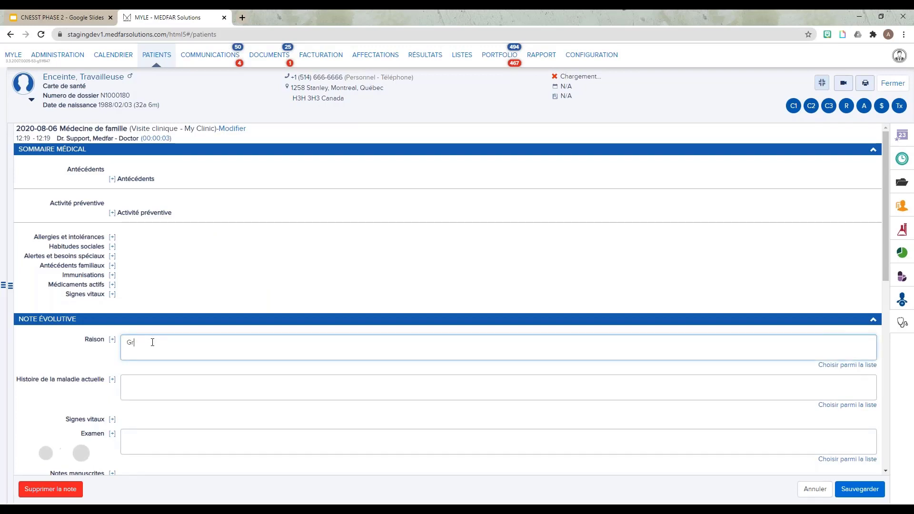
text(ossesse 28s )
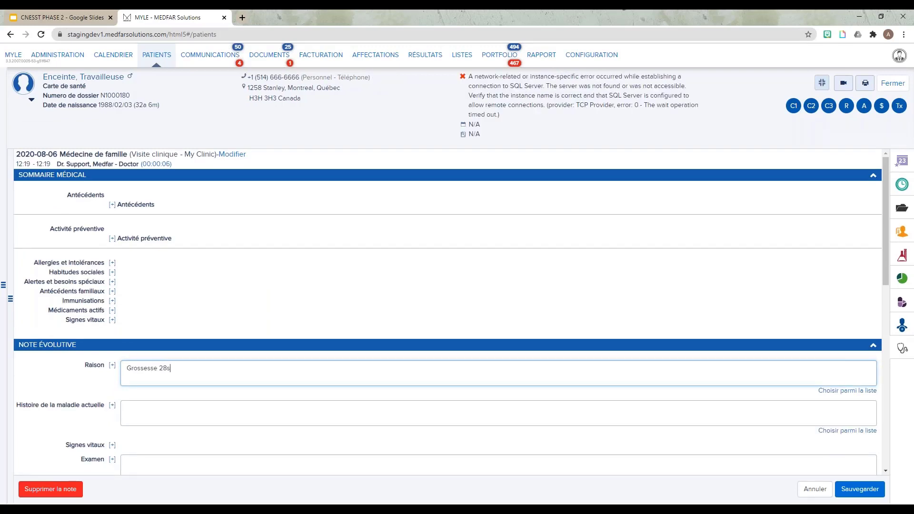
text(Retrait préventivf)
key(BackSpace)
key(BackSpace)
text(f)
Add a new CNESST form of type Certificat visant le retrait préventif et l'affectation de la travailleuse enceinte ou qui allaite (1166).
scroll(452, 313, down, 7)
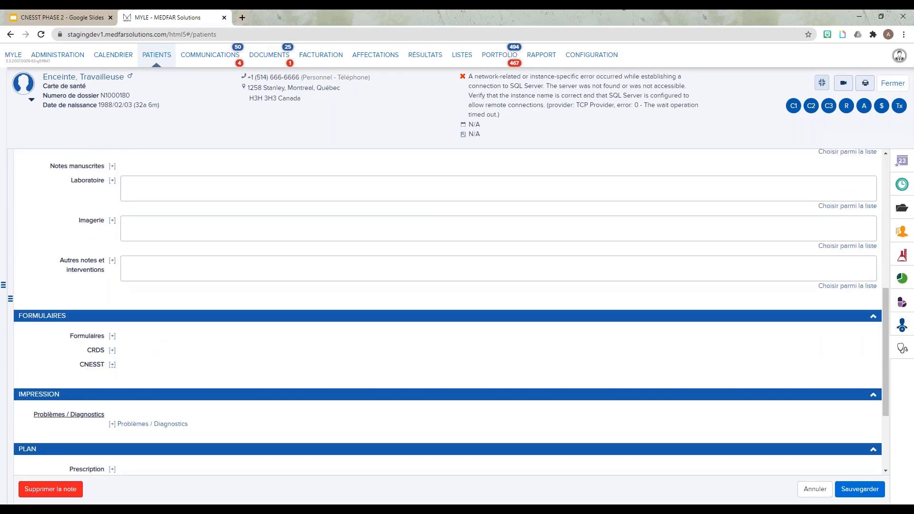
click(112, 365)
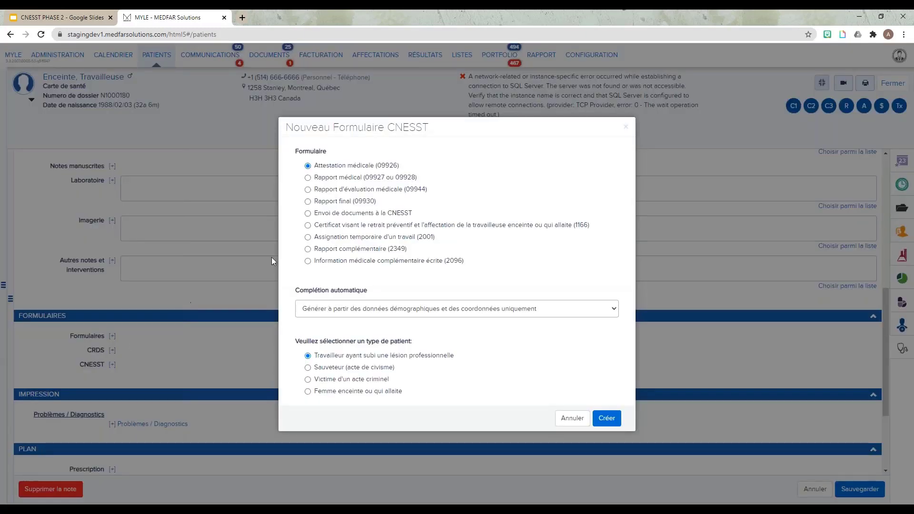
click(308, 226)
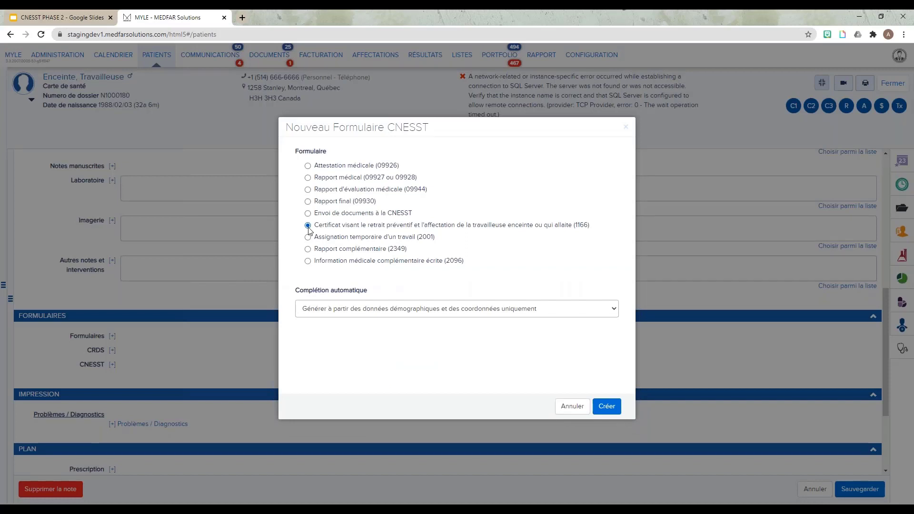
click(607, 406)
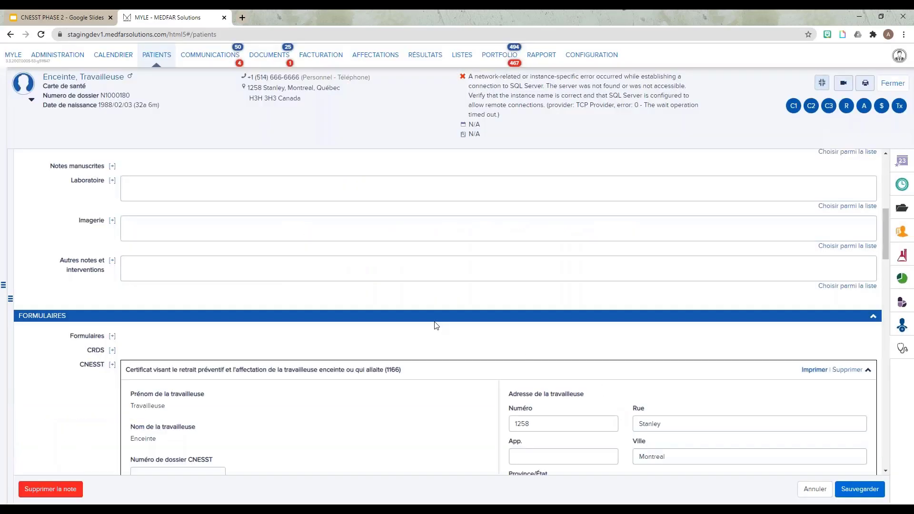
Set the certificate's request category to Grossesse.
scroll(435, 326, down, 1)
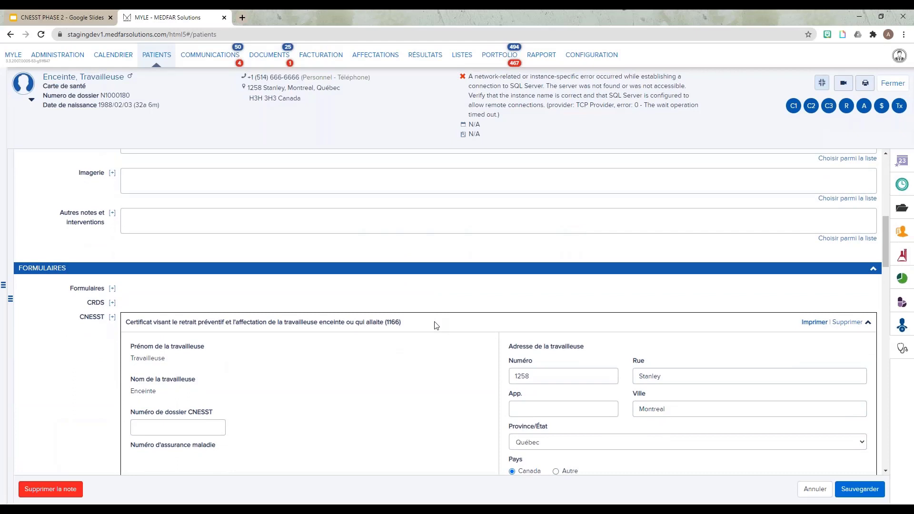
scroll(436, 325, down, 1)
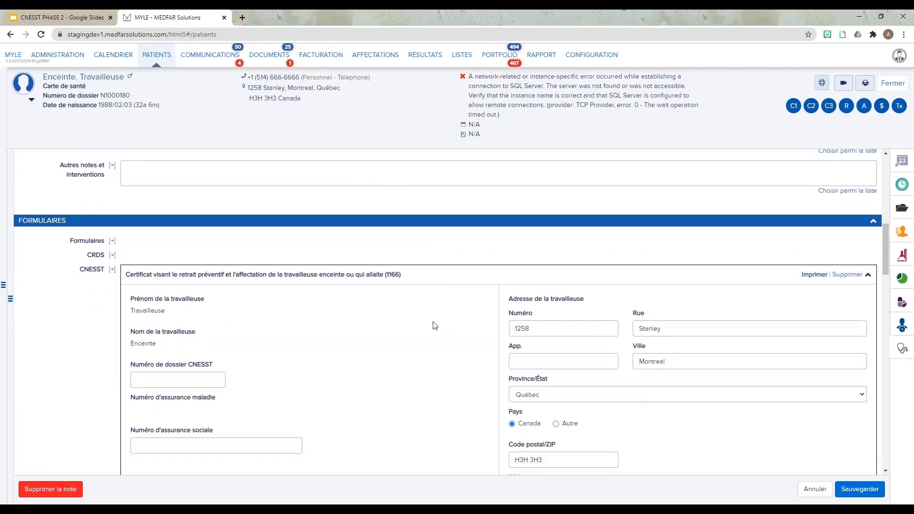
scroll(434, 326, down, 4)
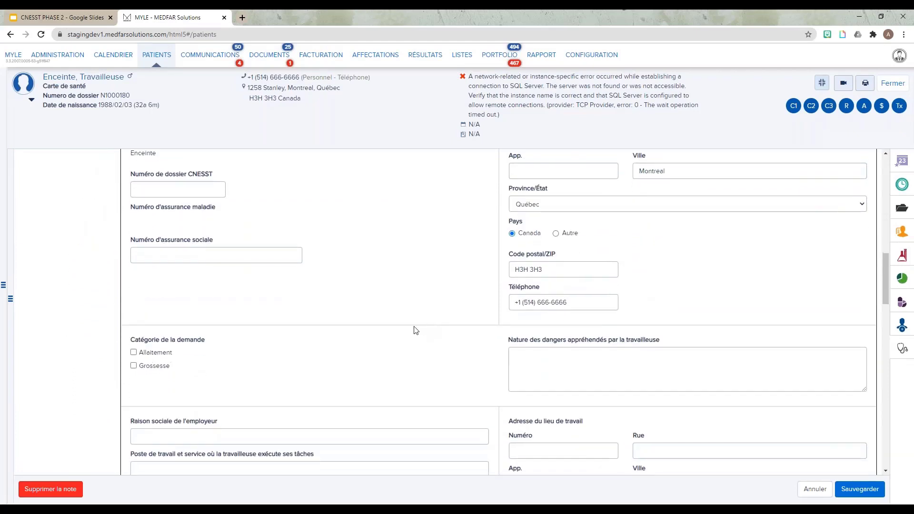
click(134, 365)
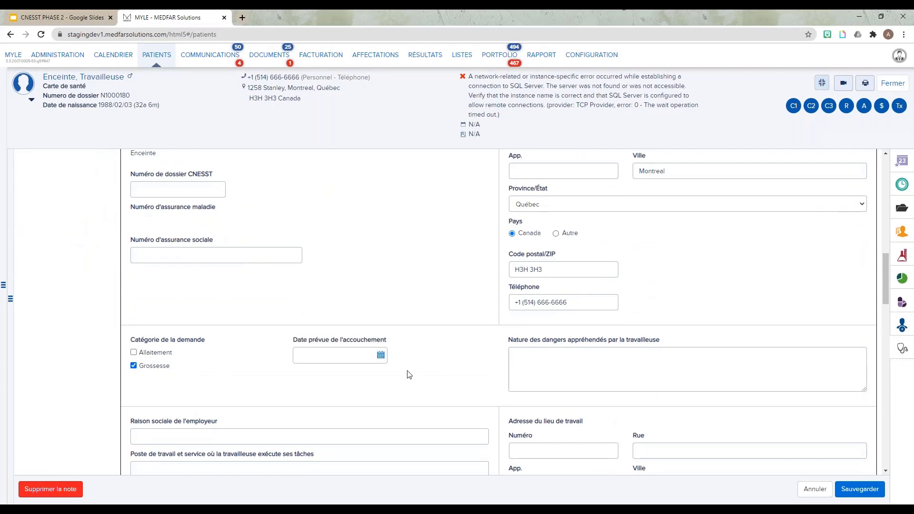
Scroll through the certificate form and open its print preview.
scroll(421, 365, down, 1)
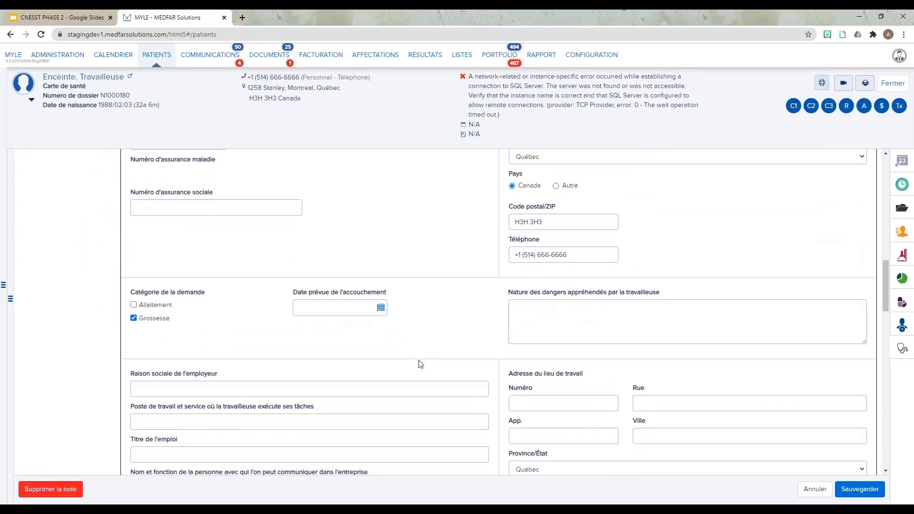
scroll(420, 365, down, 7)
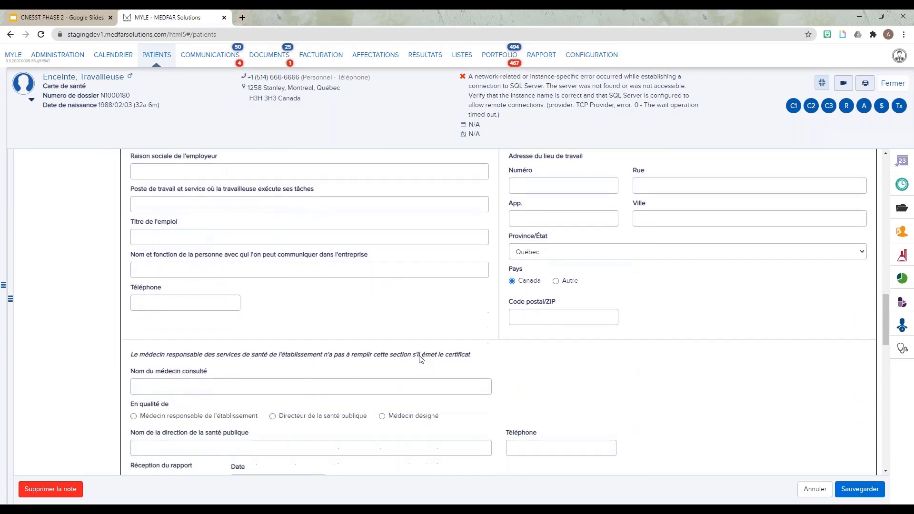
scroll(421, 359, down, 3)
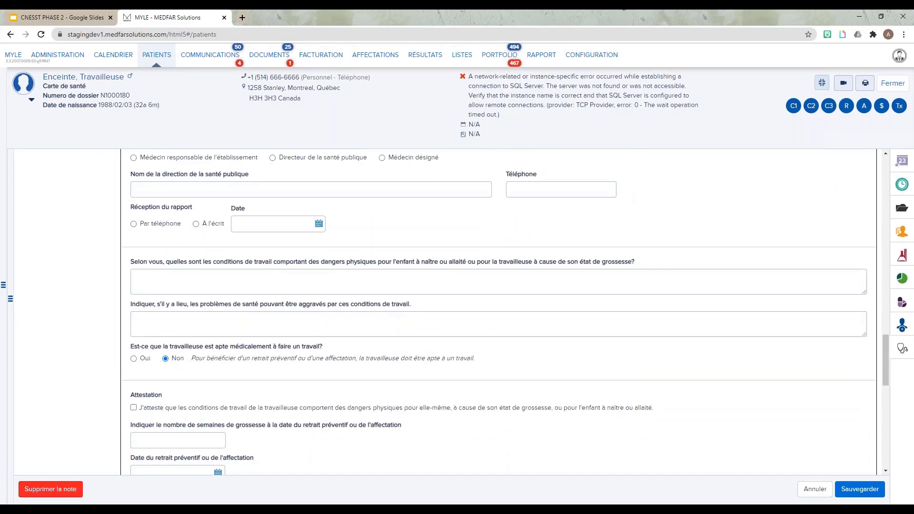
scroll(411, 350, down, 4)
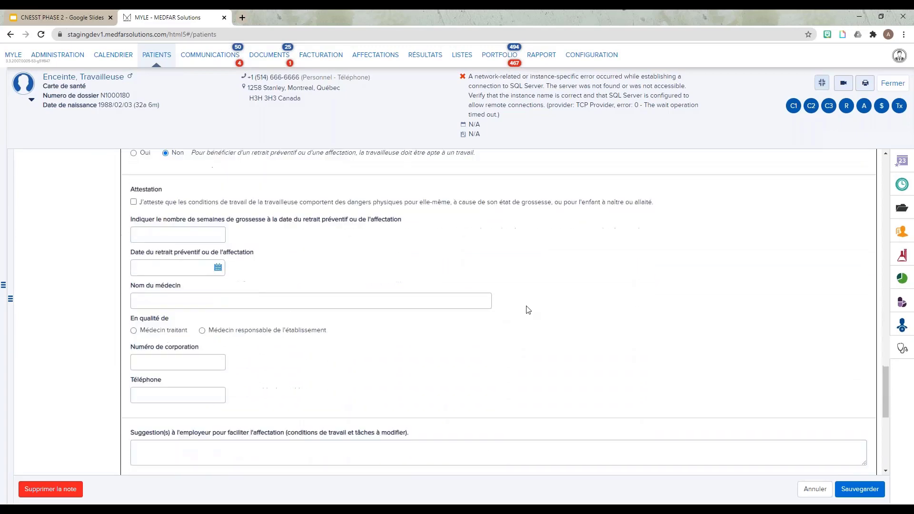
scroll(528, 310, down, 4)
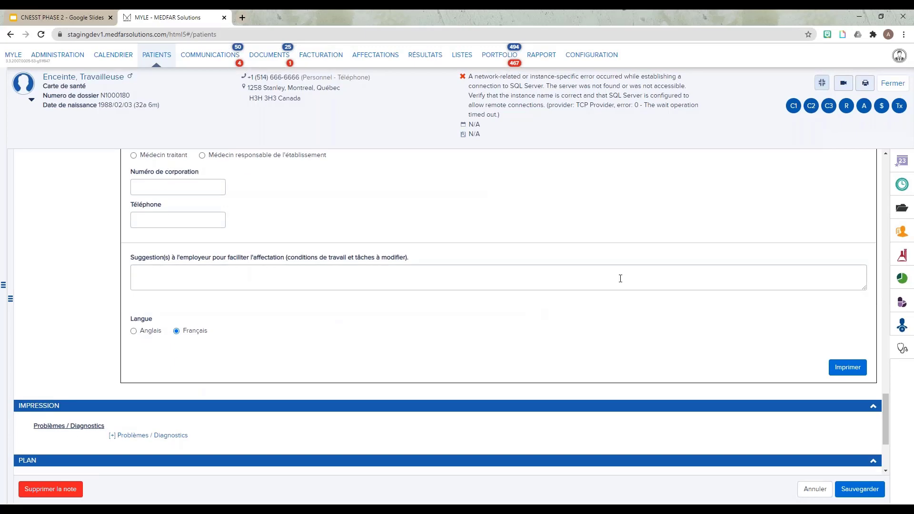
click(847, 368)
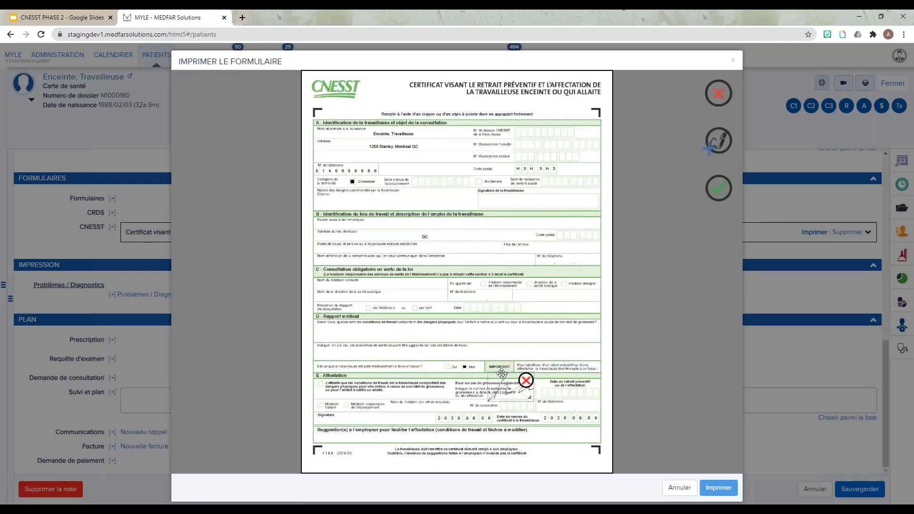
Place and confirm the physician's signature in the certificate's signature field.
mouse_move(508, 385)
mouse_down()
mouse_move(467, 254)
mouse_move(594, 336)
mouse_up()
drag(522, 305, 493, 290)
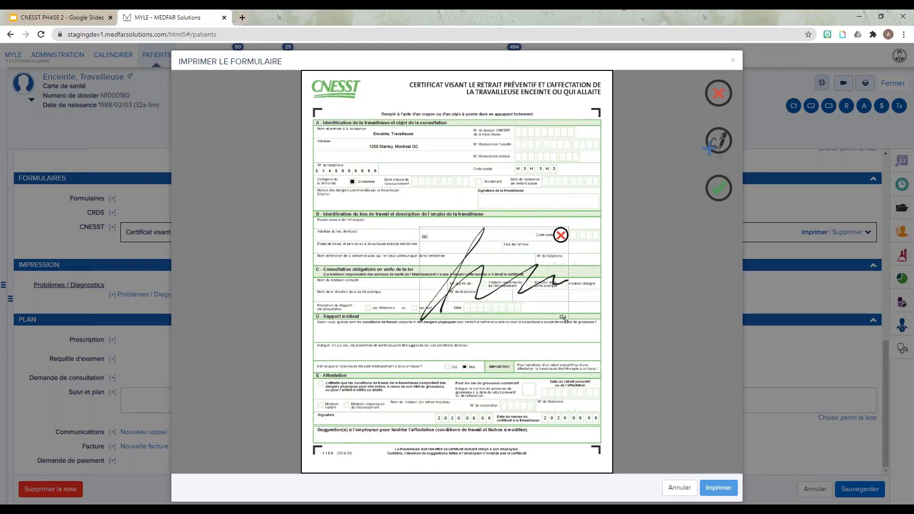
mouse_move(563, 318)
mouse_down()
mouse_move(464, 255)
mouse_move(414, 313)
mouse_move(370, 422)
mouse_up()
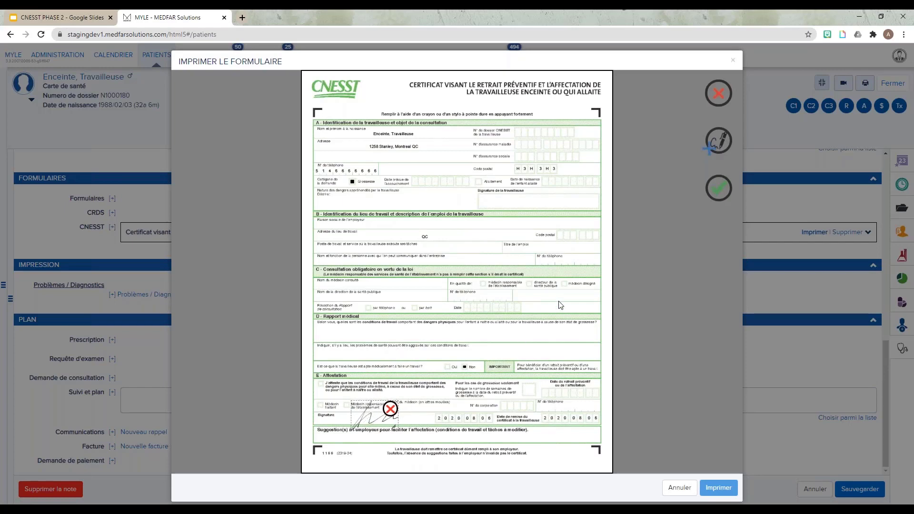
click(719, 188)
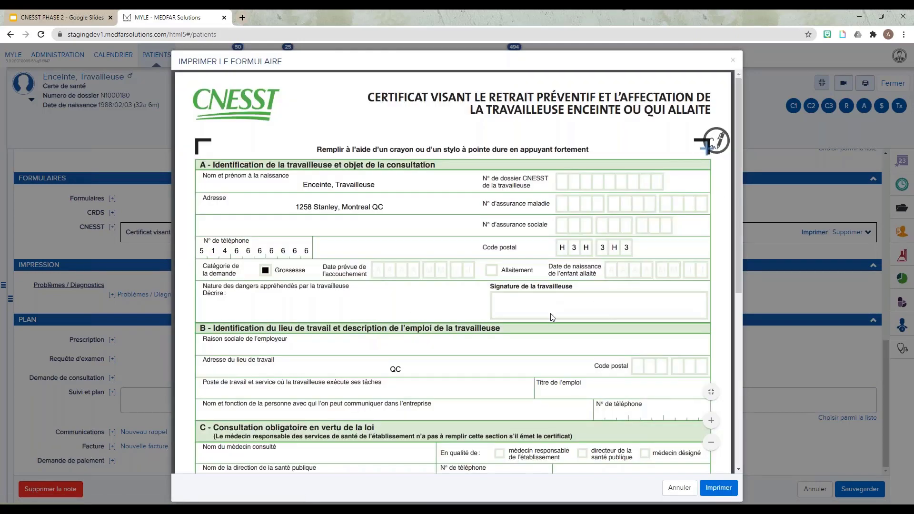
Review the signed certificate preview and close it without printing.
scroll(565, 303, down, 1)
scroll(565, 303, down, 3)
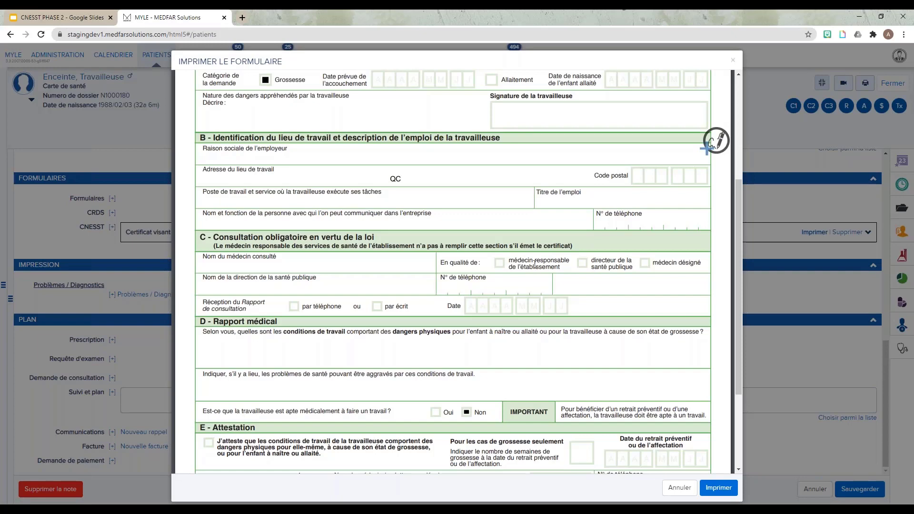
scroll(478, 244, down, 3)
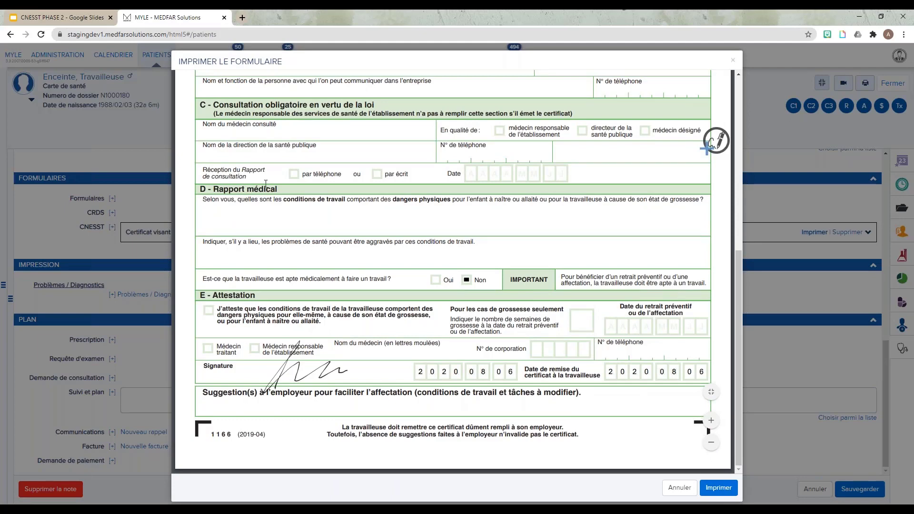
scroll(266, 183, up, 2)
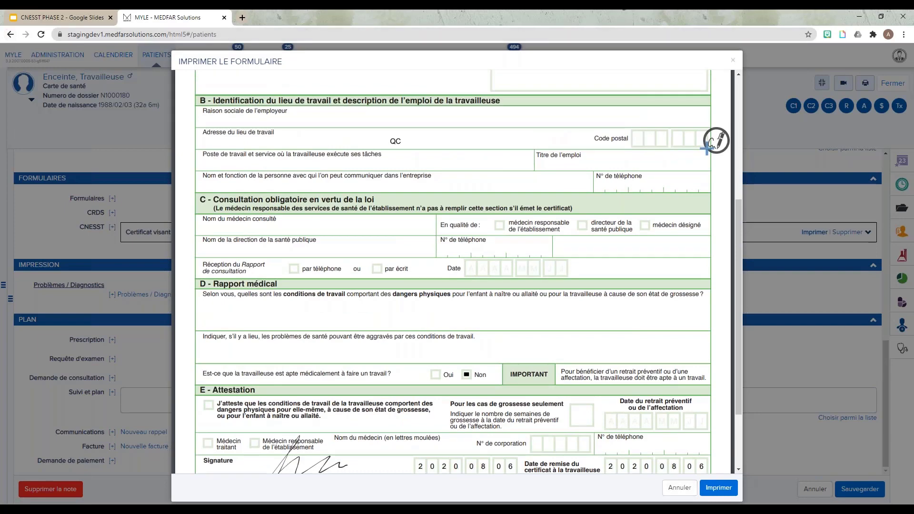
click(679, 487)
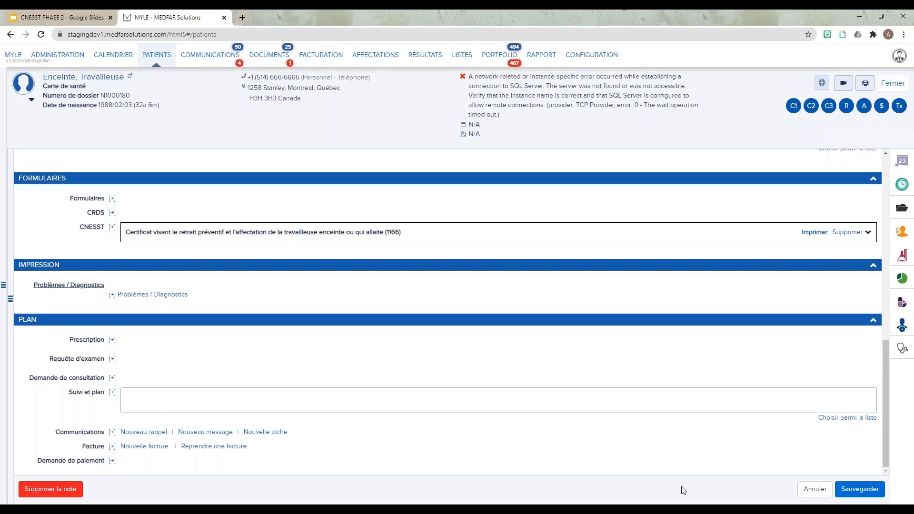
Switch to the CNESST PHASE 2 presentation and start presenting it.
click(50, 19)
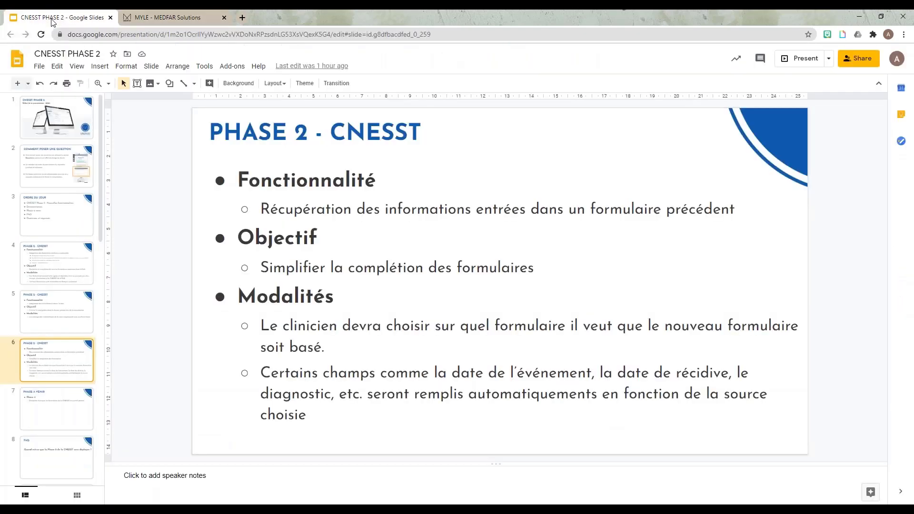
click(804, 59)
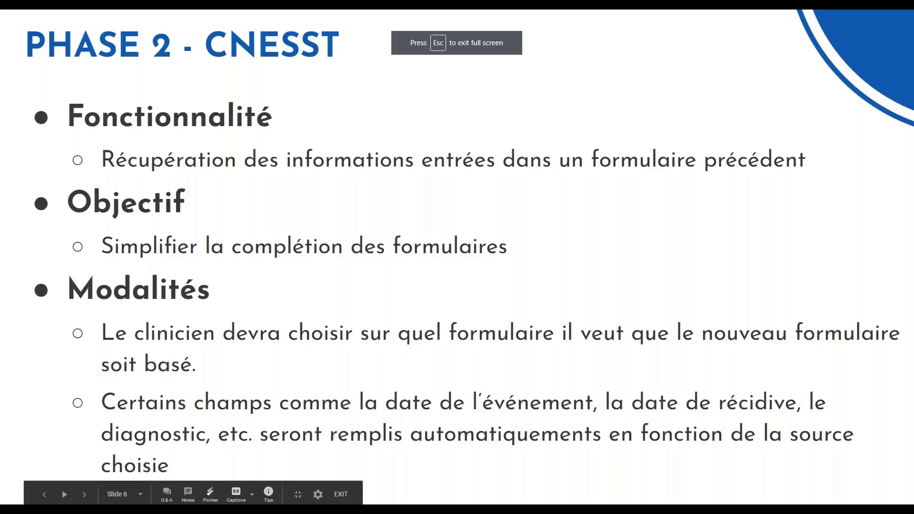
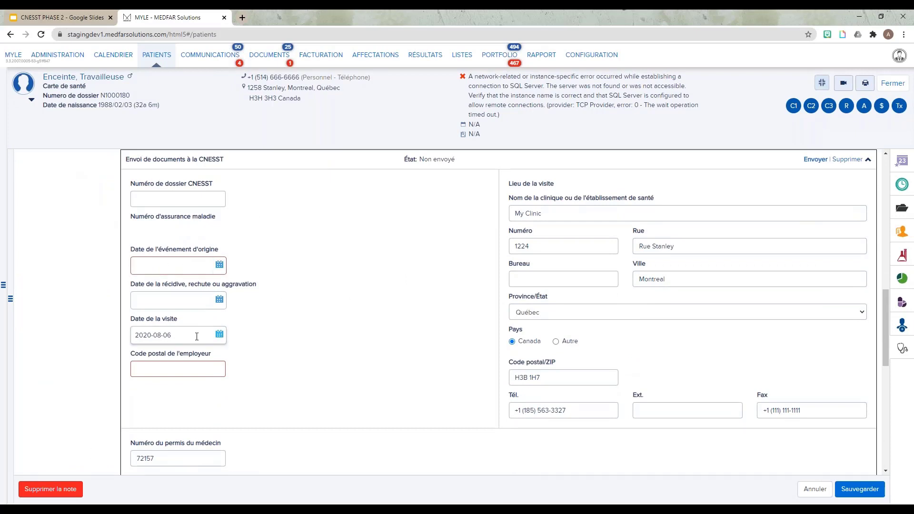
Scroll through the CNESST document-sending form down to its attachments, language and sending options.
scroll(247, 335, down, 1)
scroll(544, 252, down, 1)
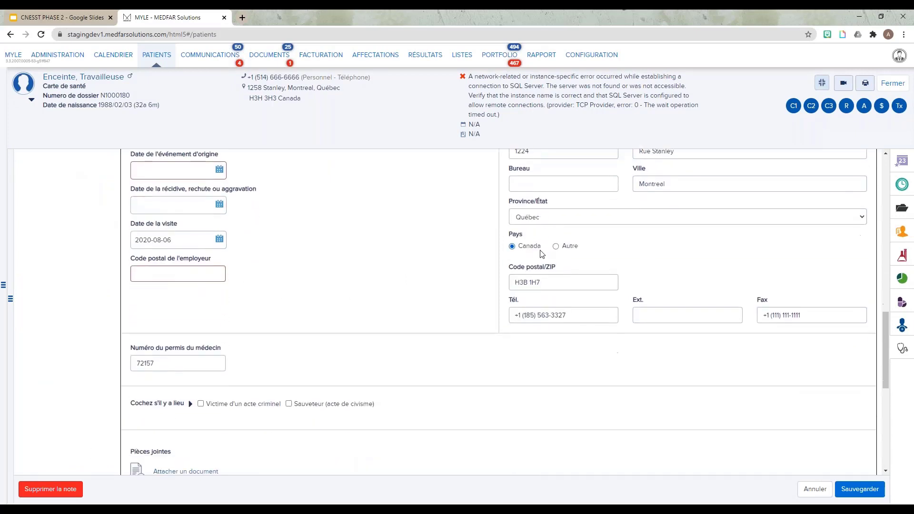
scroll(374, 237, down, 2)
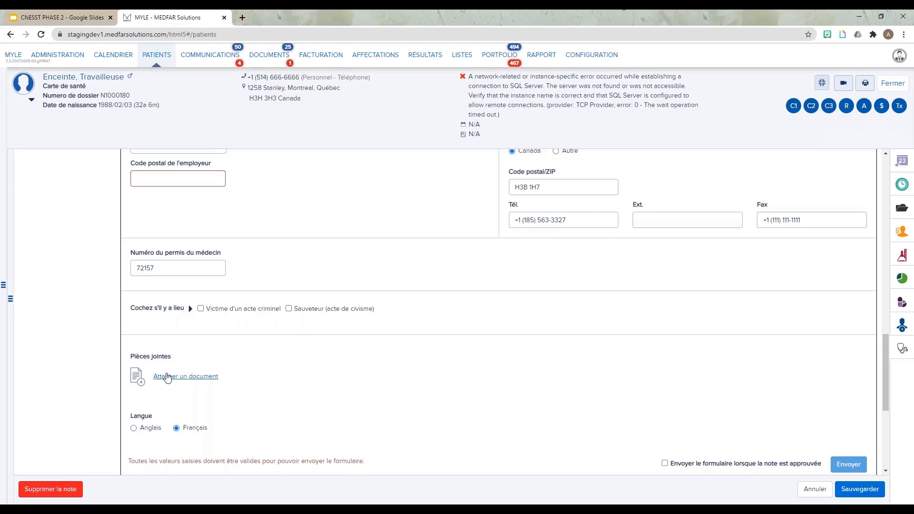
scroll(488, 459, down, 1)
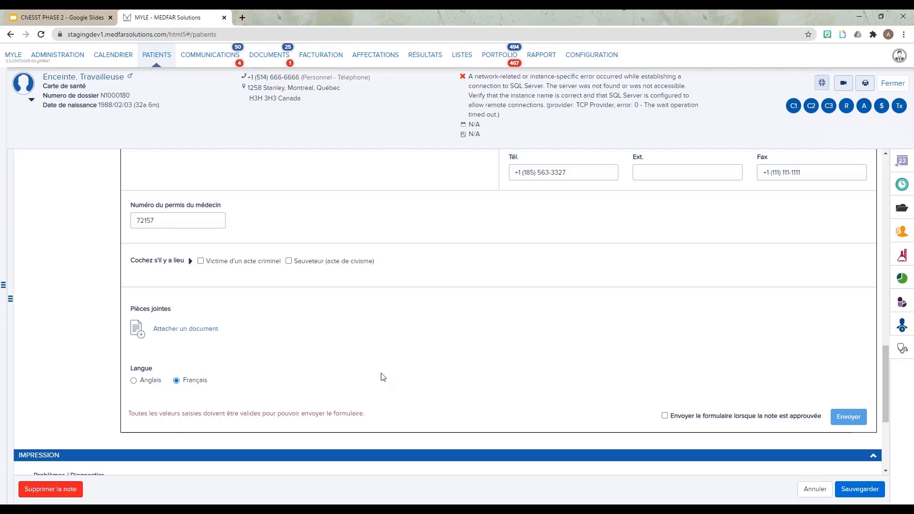
Switch to the CNESST PHASE 2 presentation, present its Des questions? slide and exit presentation mode.
click(62, 17)
click(782, 58)
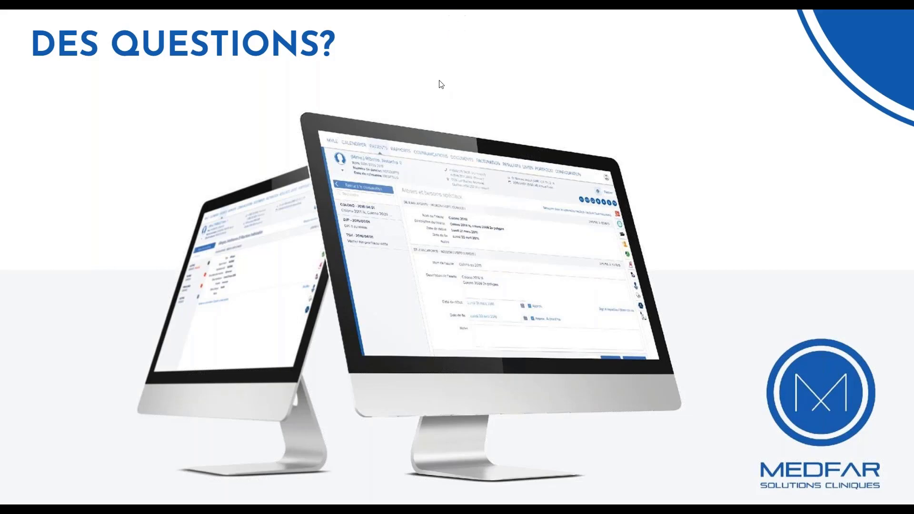
key(Escape)
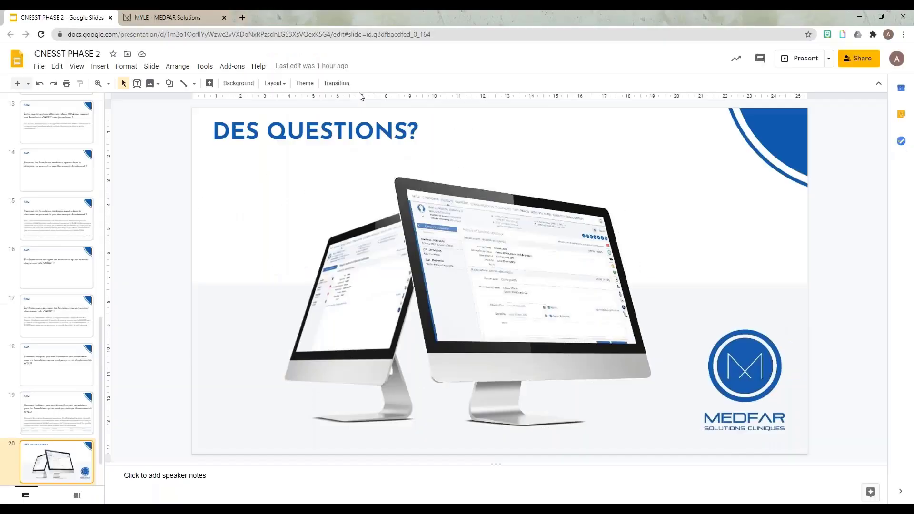
Return to the patient note, open a new CNESST form dialog and view its automatic completion options.
click(169, 19)
scroll(113, 278, up, 10)
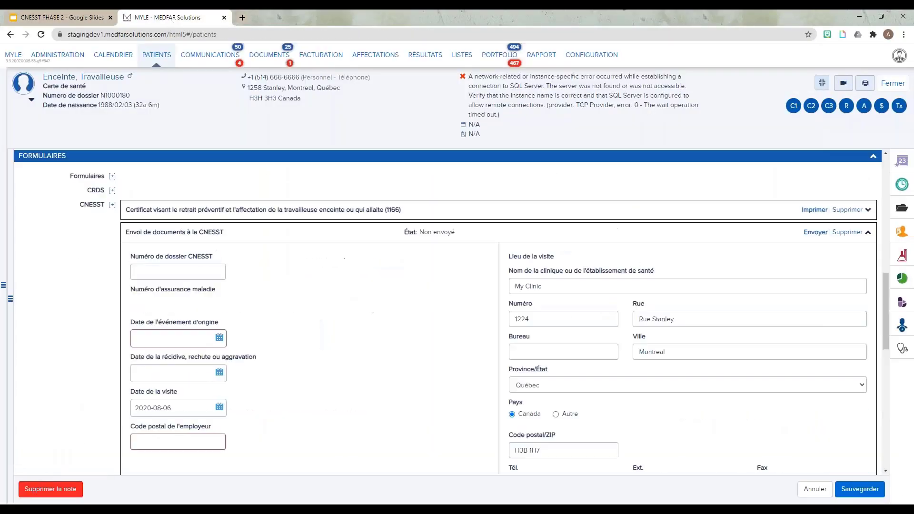
click(112, 274)
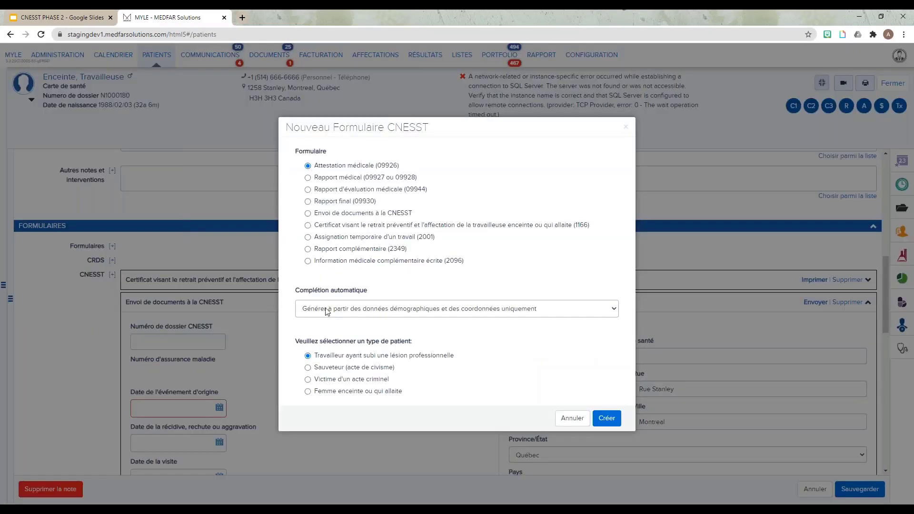
click(300, 312)
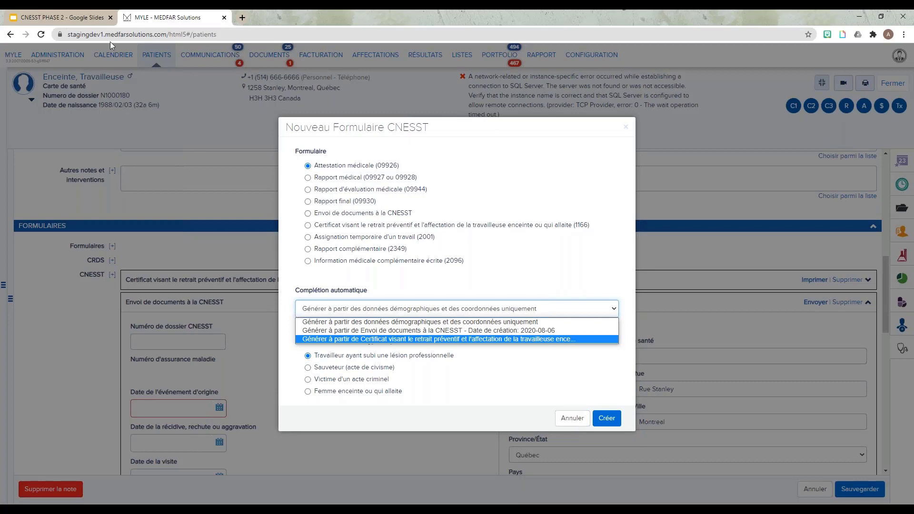
Switch back to the presentation, start presenting and advance to the closing Merci de votre attention slide.
click(62, 17)
click(815, 59)
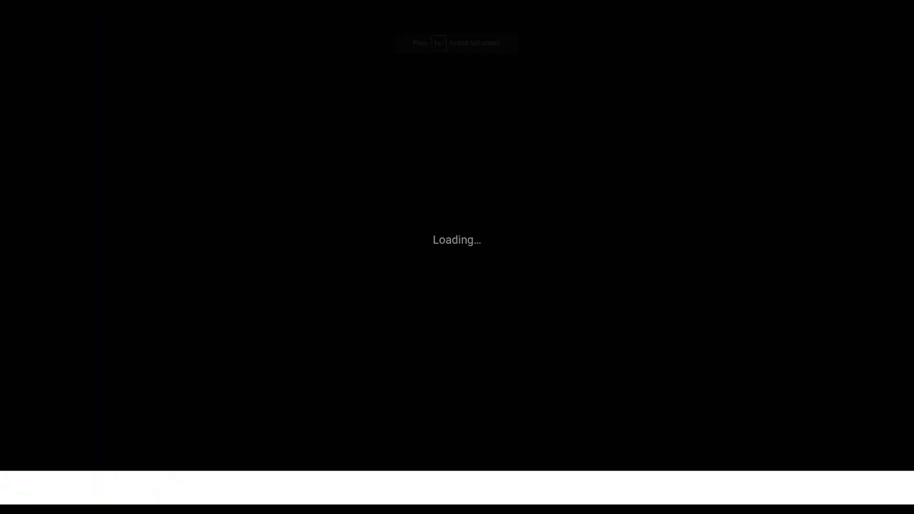
key(Right)
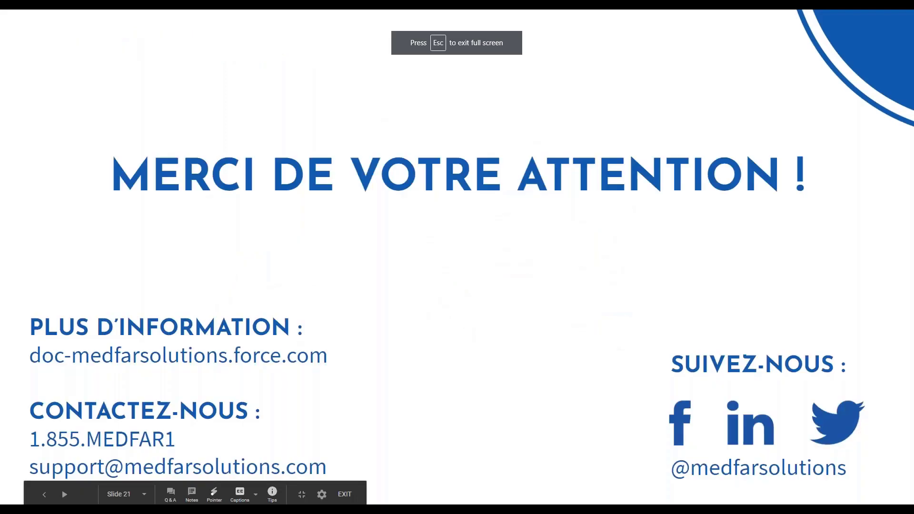